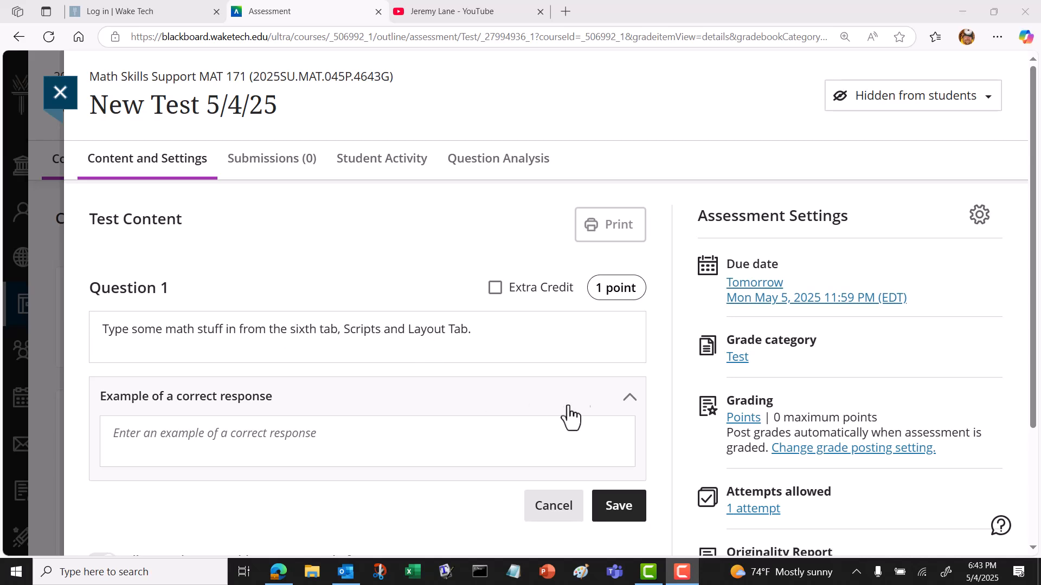
Step: Open the math formula editor for the example of a correct response and show the Scripts and Layout symbols
left_click(326, 432)
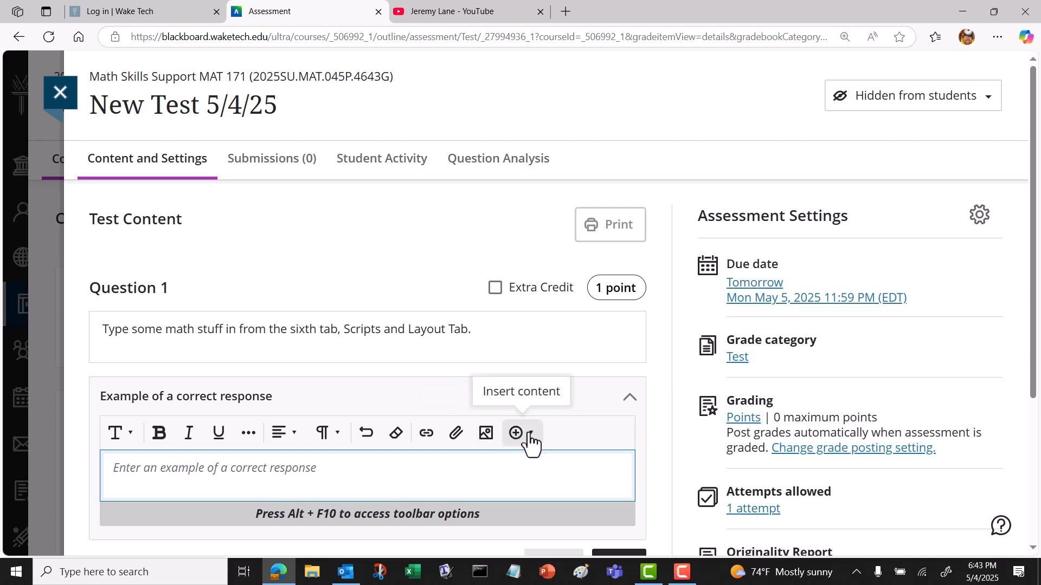
left_click(527, 440)
left_click(467, 440)
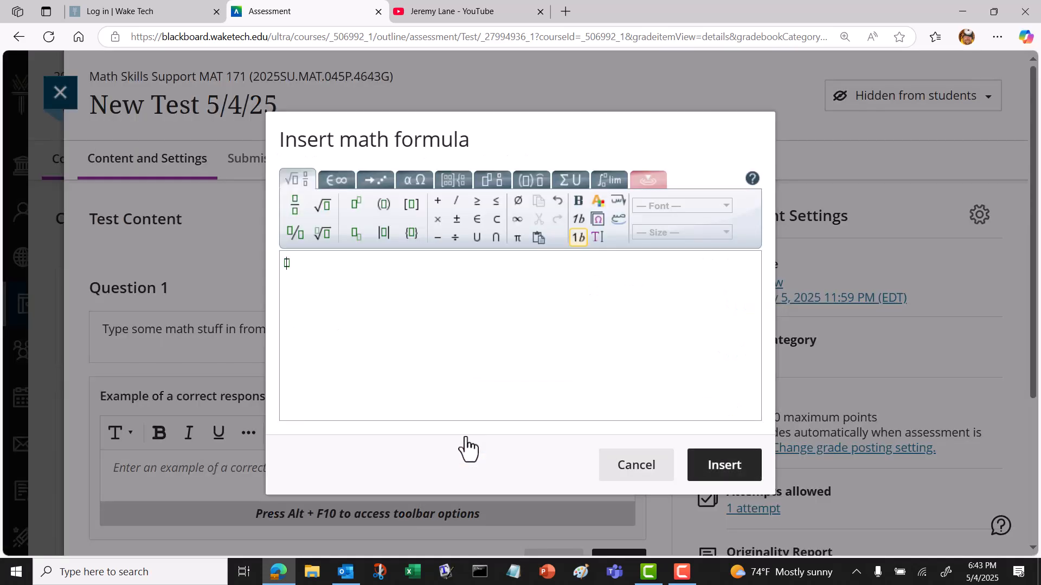
left_click(486, 183)
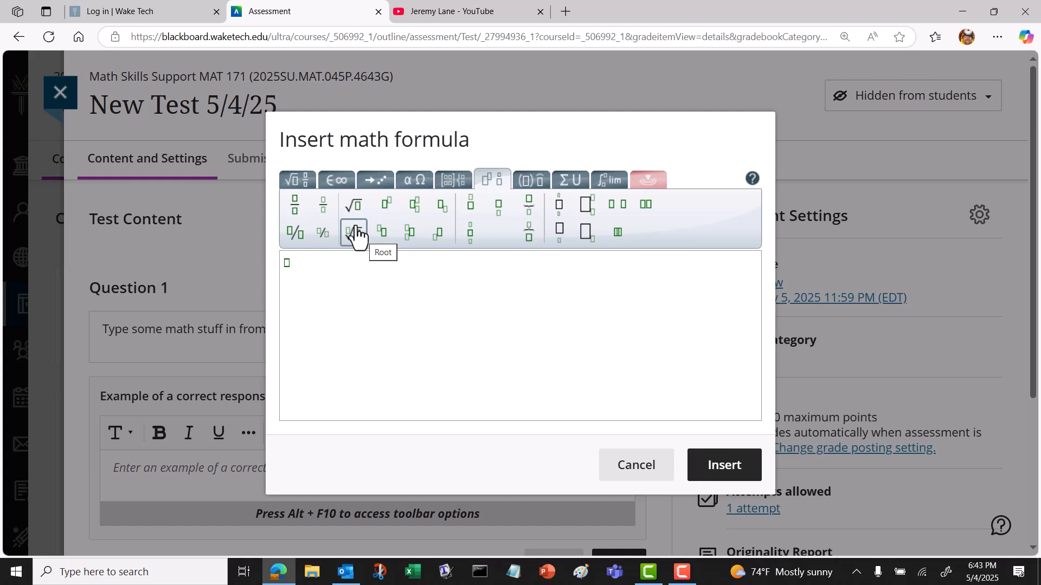
Step: Enter 1/2 as a regular stacked fraction and again beside it as a small stacked fraction
left_click(299, 213)
type("1/2")
key("Right")
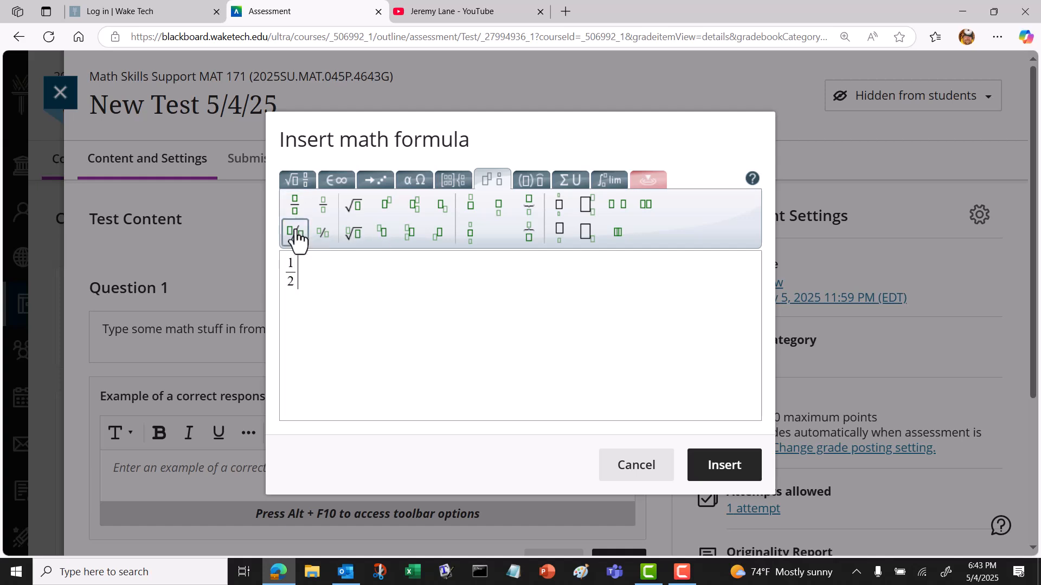
left_click(332, 214)
type("1")
key("Down")
Step: Set the formula's font size to 28px
left_click(298, 180)
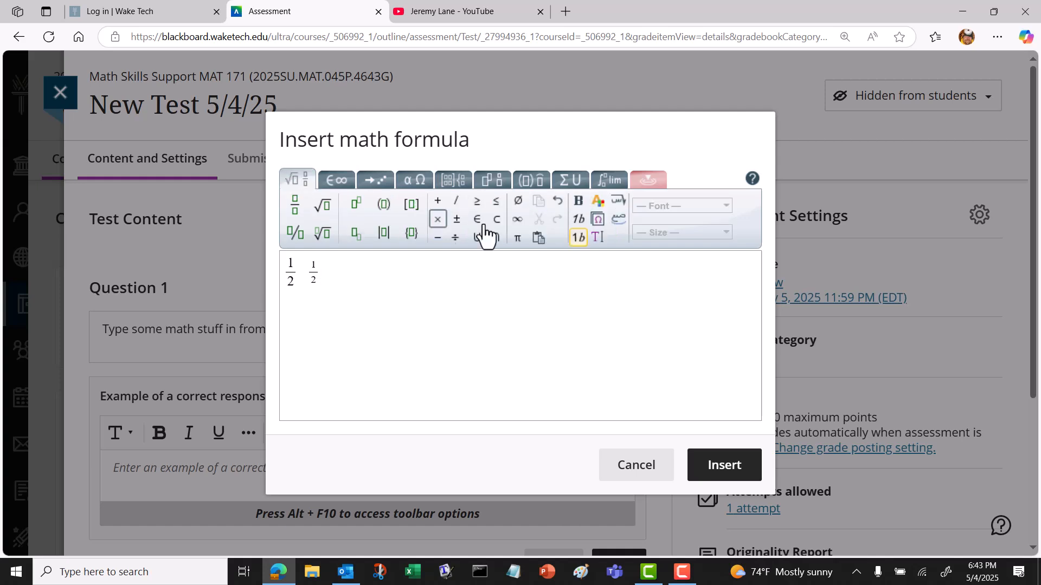
left_click(657, 240)
left_click(703, 302)
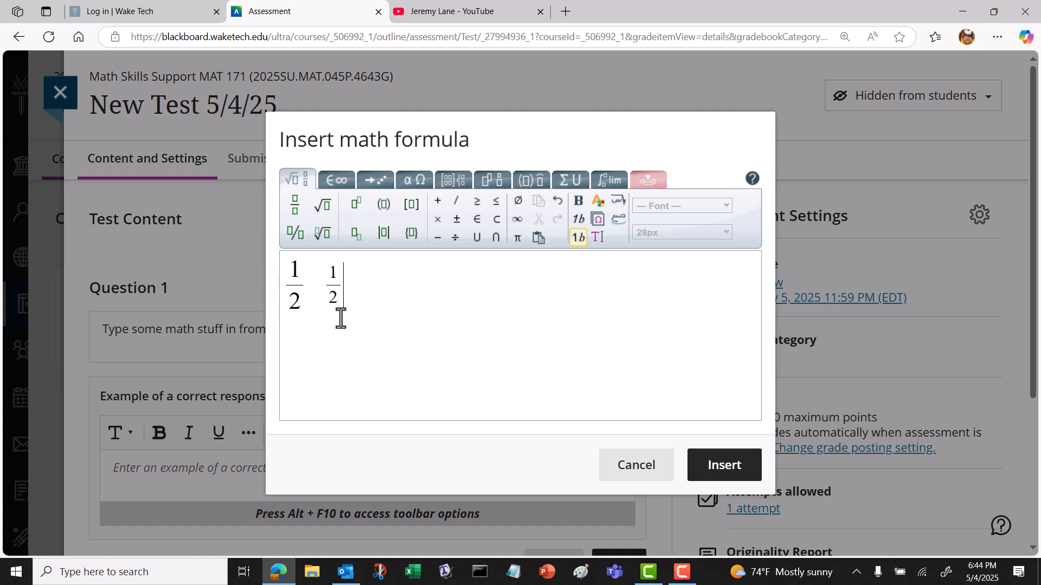
Step: Leave a blank line below the stacked fractions and enter 1/2 as a regular bevelled fraction
left_click(491, 181)
left_click(350, 287)
key("Return")
key("Return")
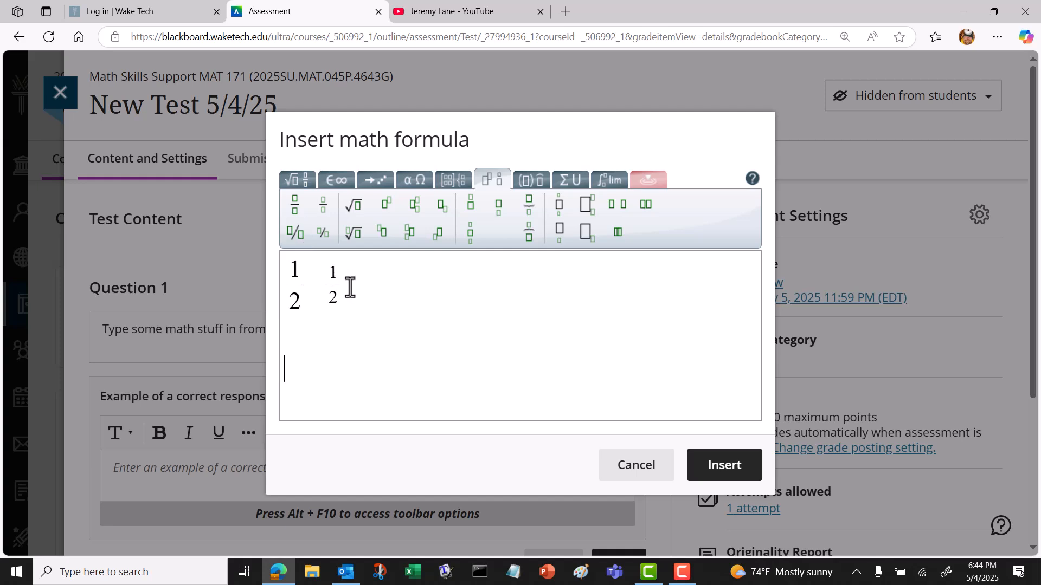
left_click(295, 233)
type("1/")
key("Tab")
type("2")
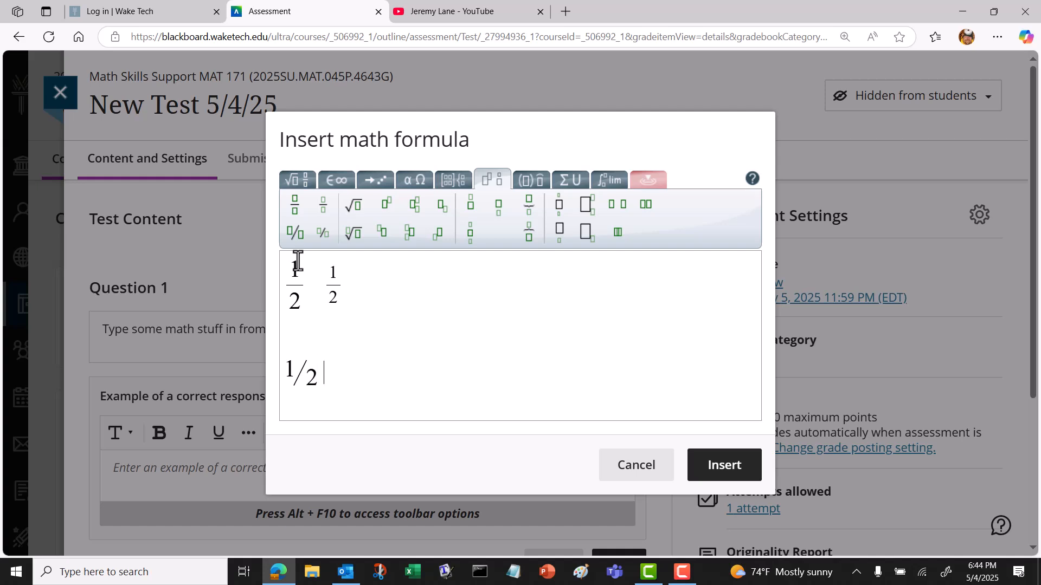
Step: Add a small bevelled fraction 1/2 beside the regular bevelled one
left_click(331, 237)
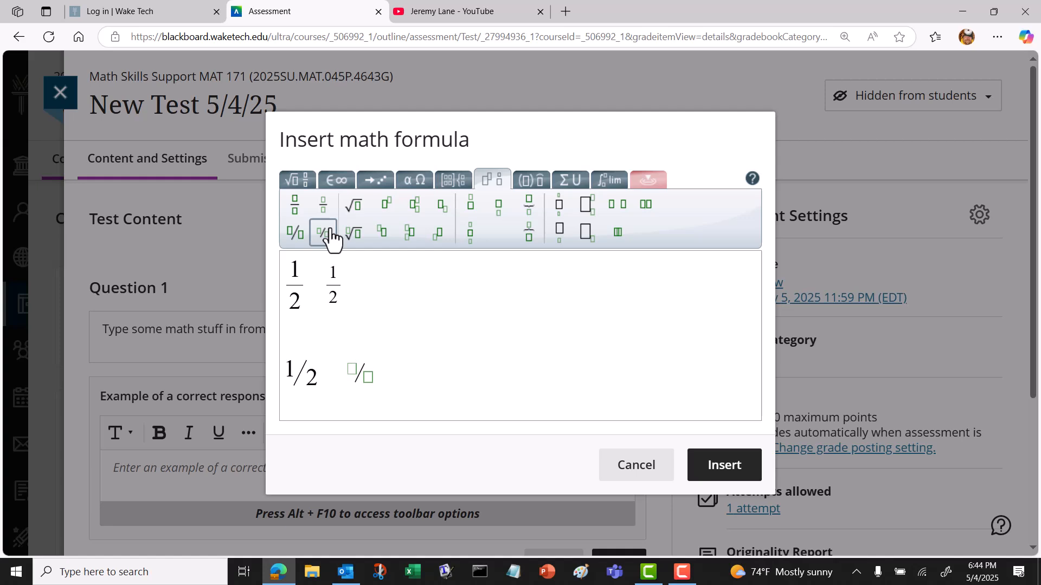
type("1")
key("Tab")
type("2")
Step: Below the bevelled fractions, enter a square root containing 23ajf;ldjaf;ldj
key("Return")
key("Return")
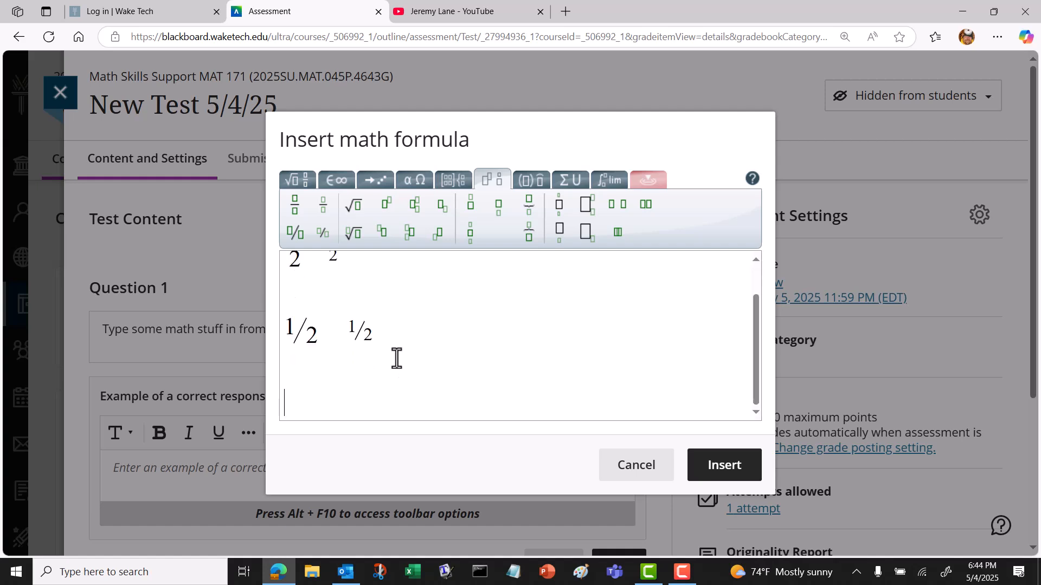
left_click(356, 207)
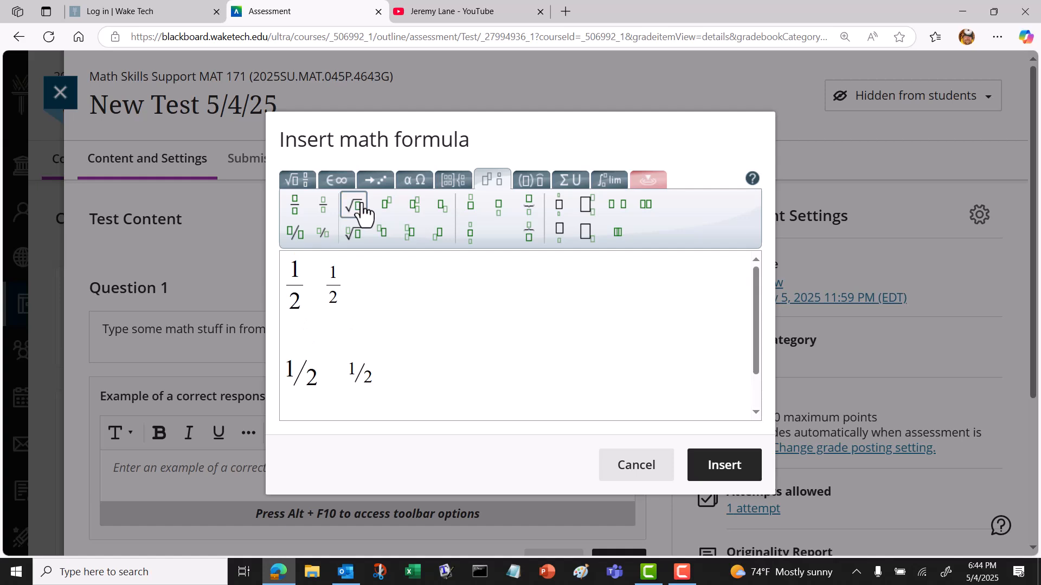
type("23")
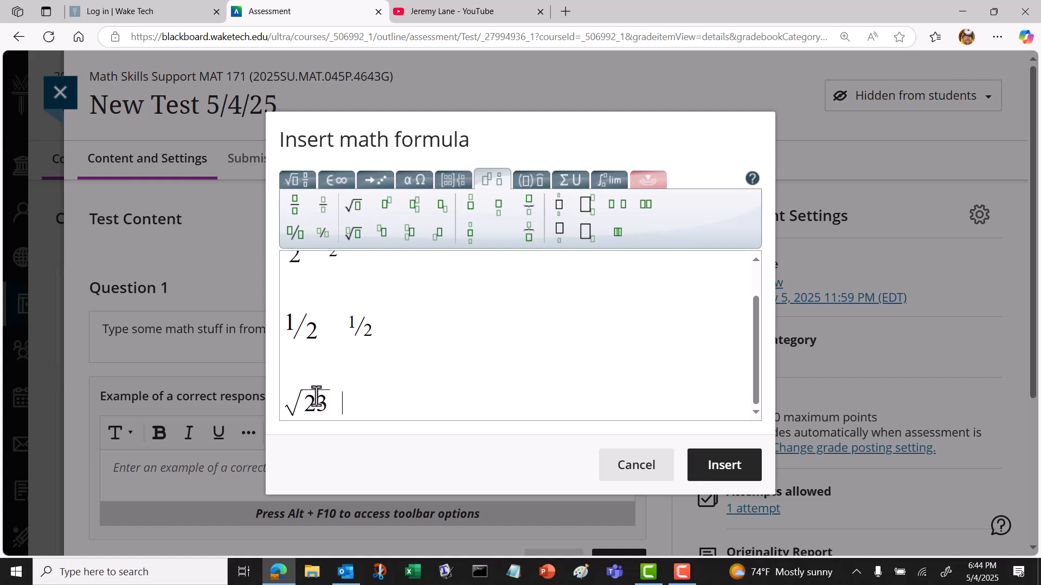
left_click(334, 403)
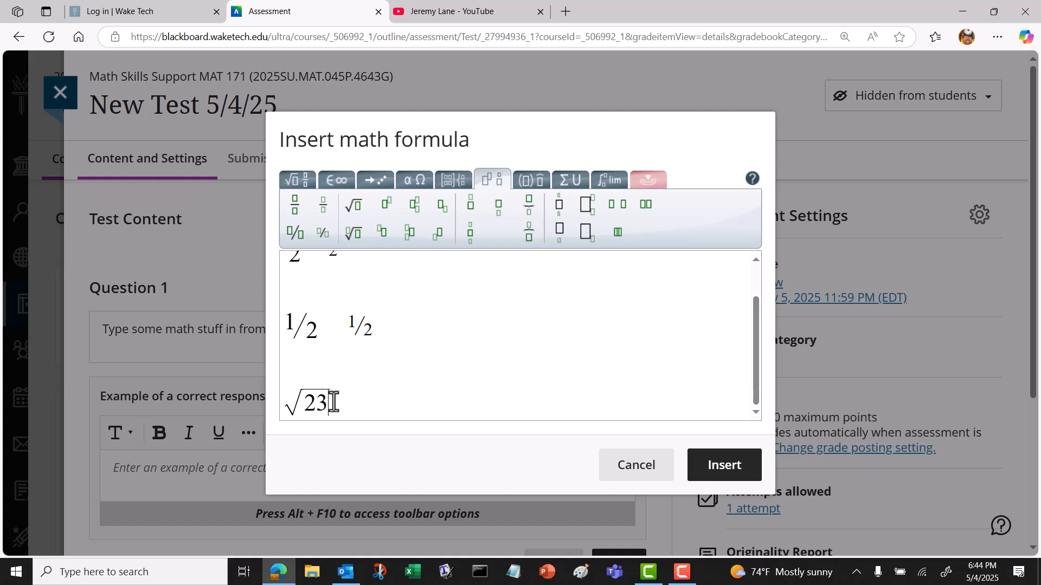
type("ajf;ldjaf;ldj")
key("Right")
Step: On a new line below the square root, enter the cube root of 23 using the indexed root template
key("Return")
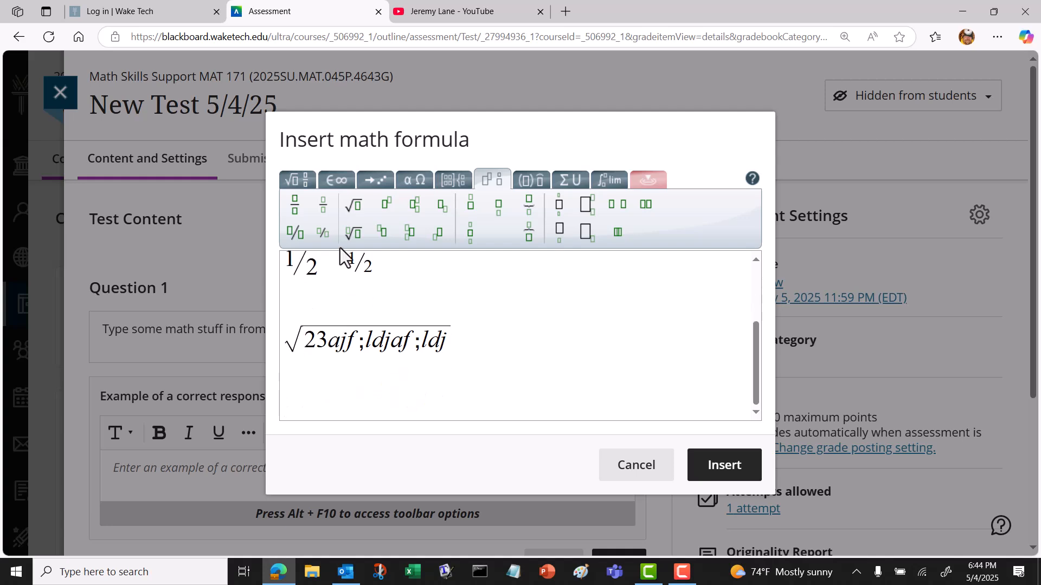
left_click(358, 233)
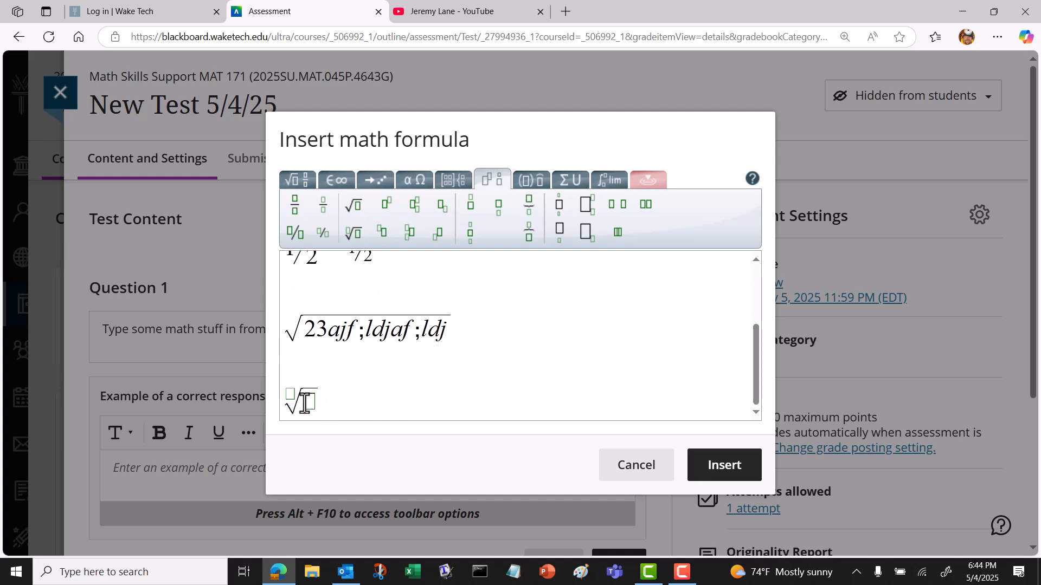
type("23")
left_click(289, 395)
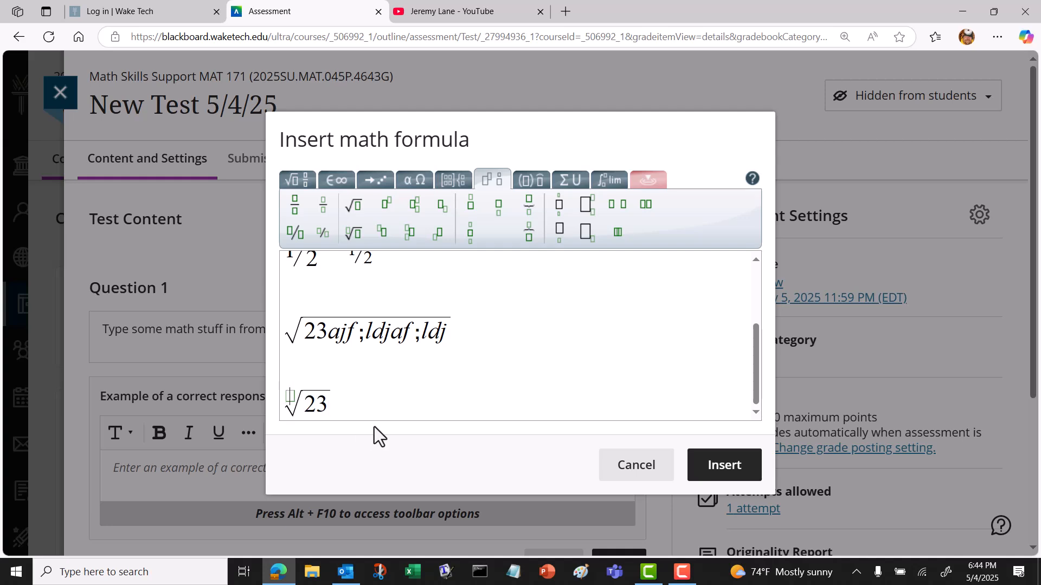
type("3")
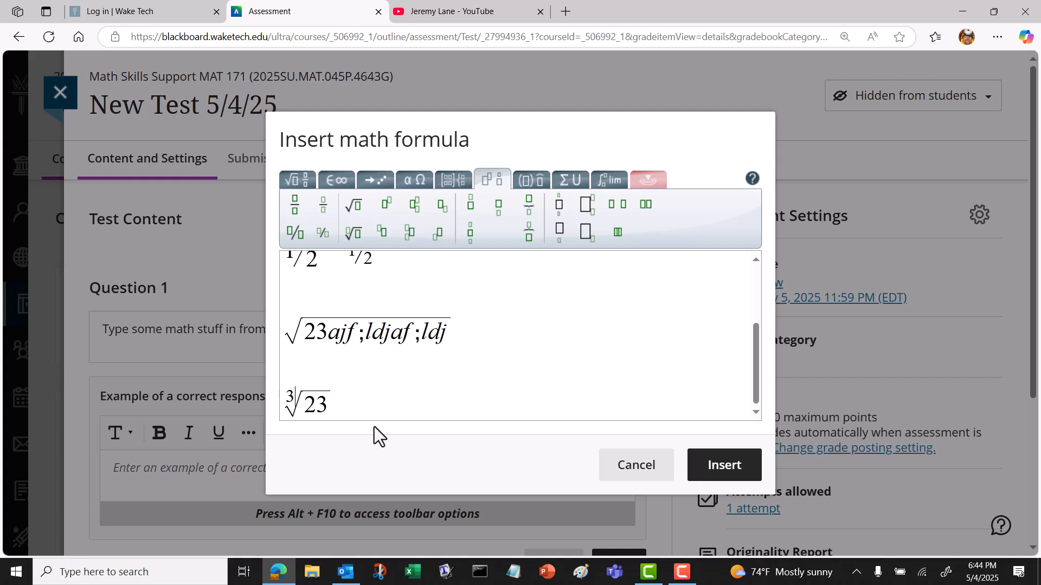
left_click(363, 408)
Step: On a new line, enter s with superscript 2, followed by the plain-text version s^2
key("Return")
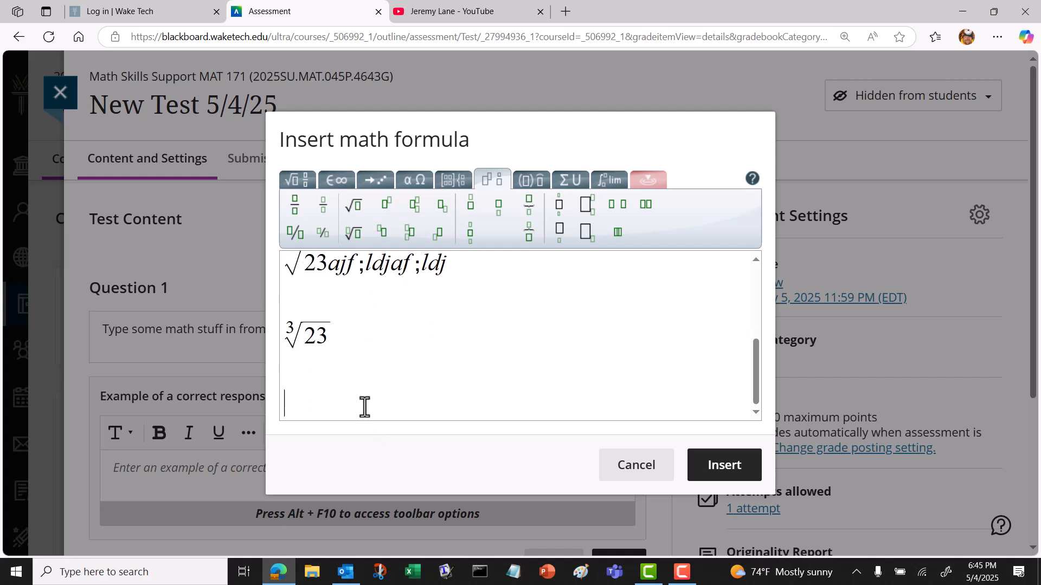
left_click(388, 206)
type("s")
key("Right")
type("2")
key("Right")
type("s^2")
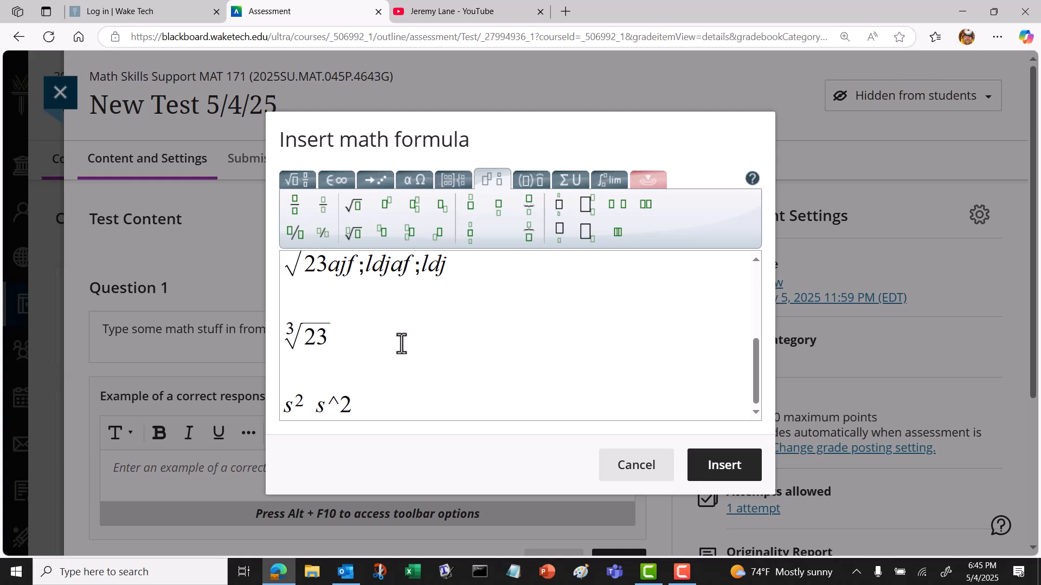
Step: On a new line, enter the letter d with q as a superscript on its left side
key("Return")
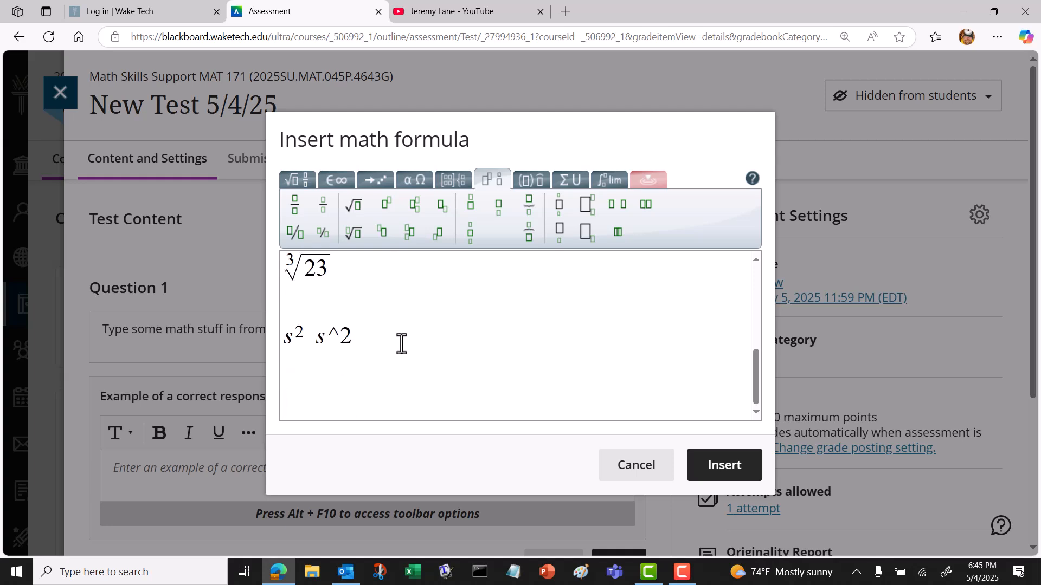
left_click(384, 235)
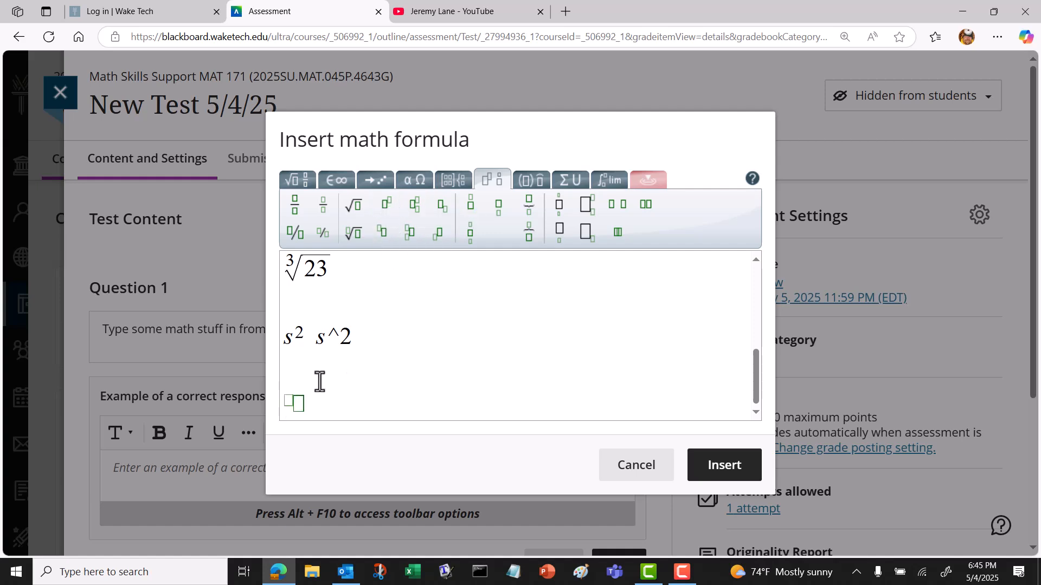
type("d")
left_click(289, 402)
type("q")
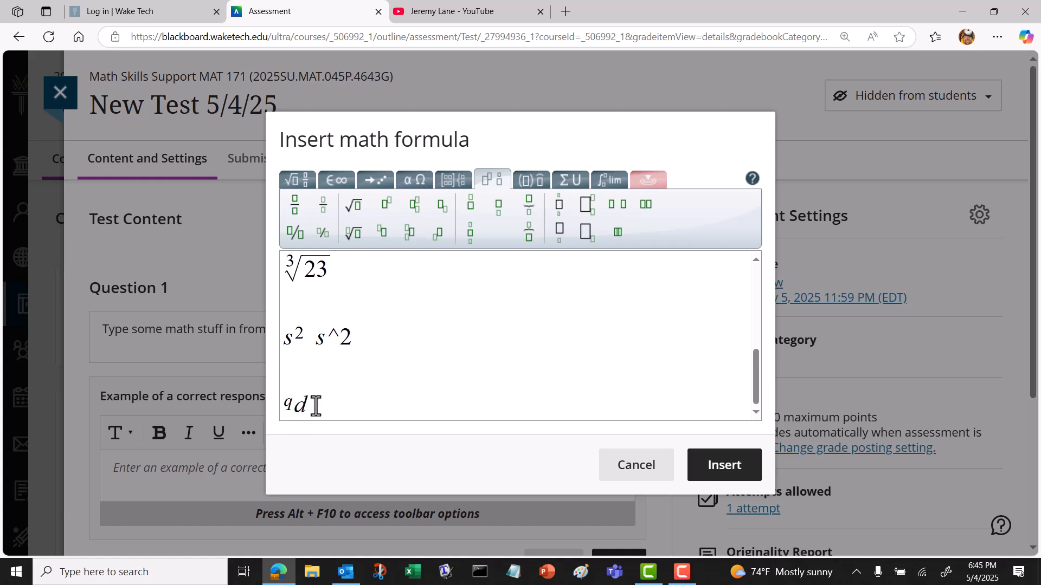
left_click(334, 405)
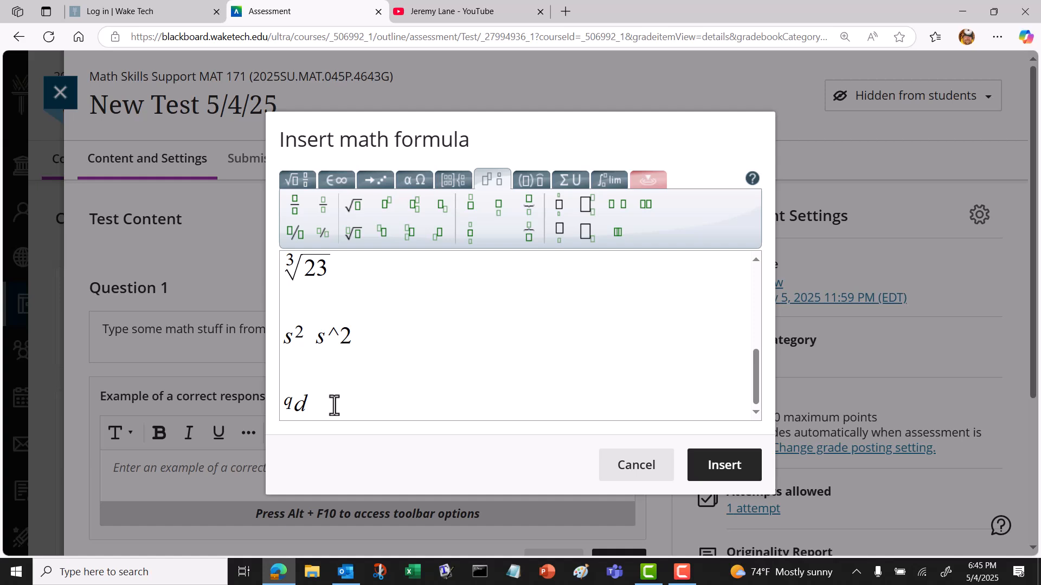
Step: On a new line, enter a with subscript i=1 and an infinity symbol as its superscript
key("Return")
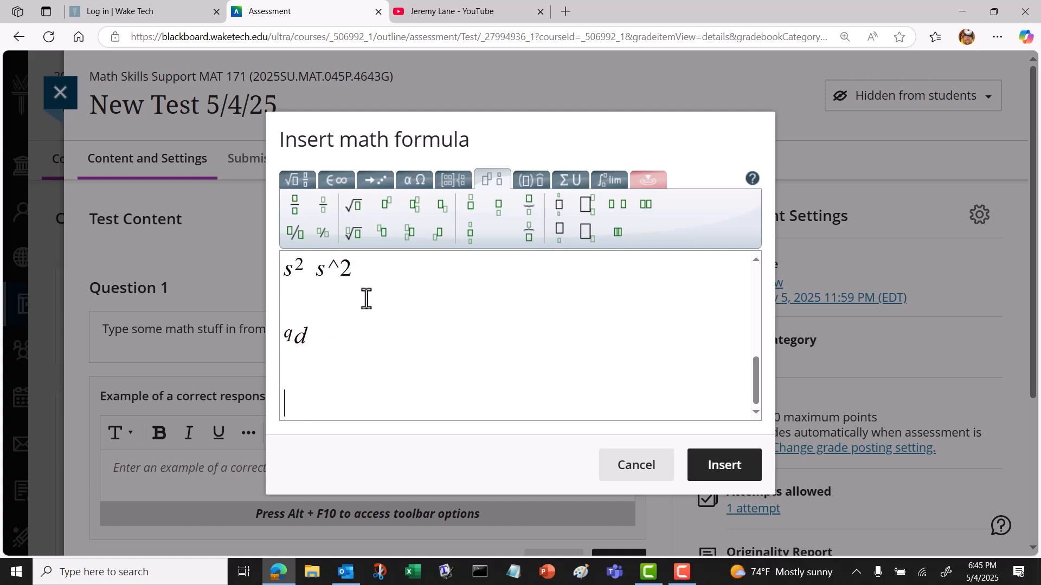
left_click(410, 208)
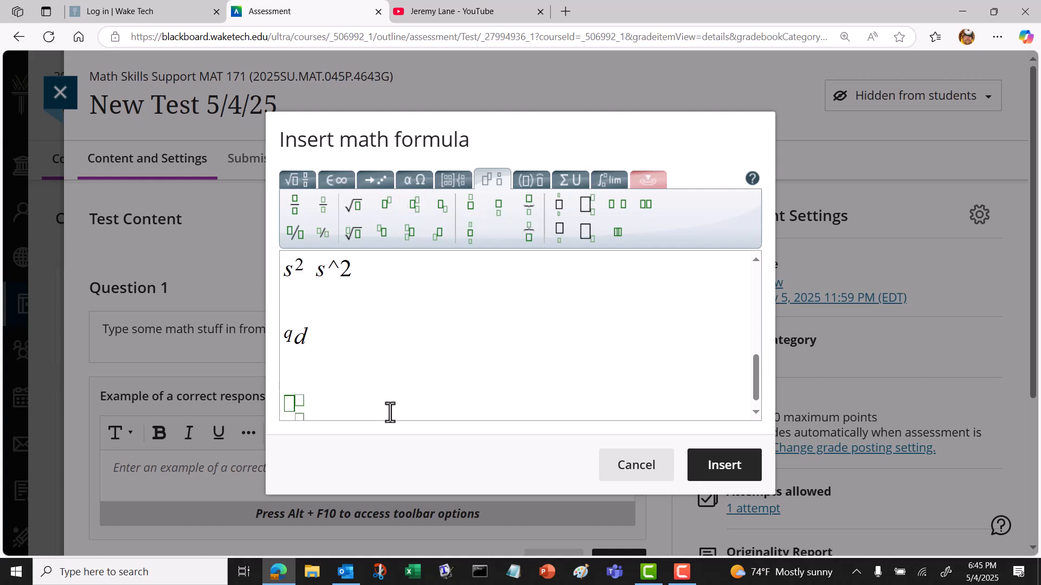
type("a")
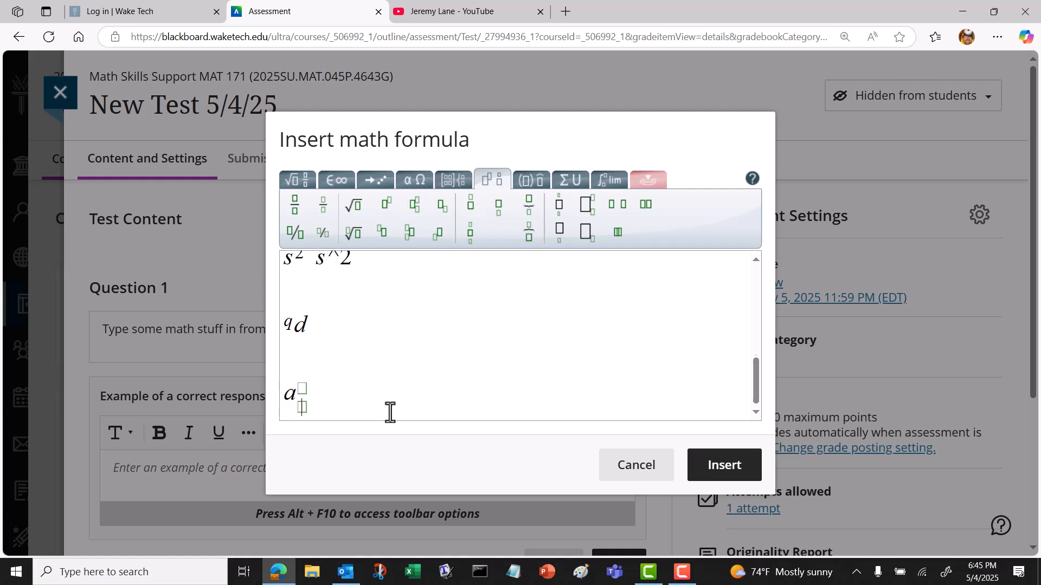
key("Down")
type("i=1")
key("Up")
left_click(336, 181)
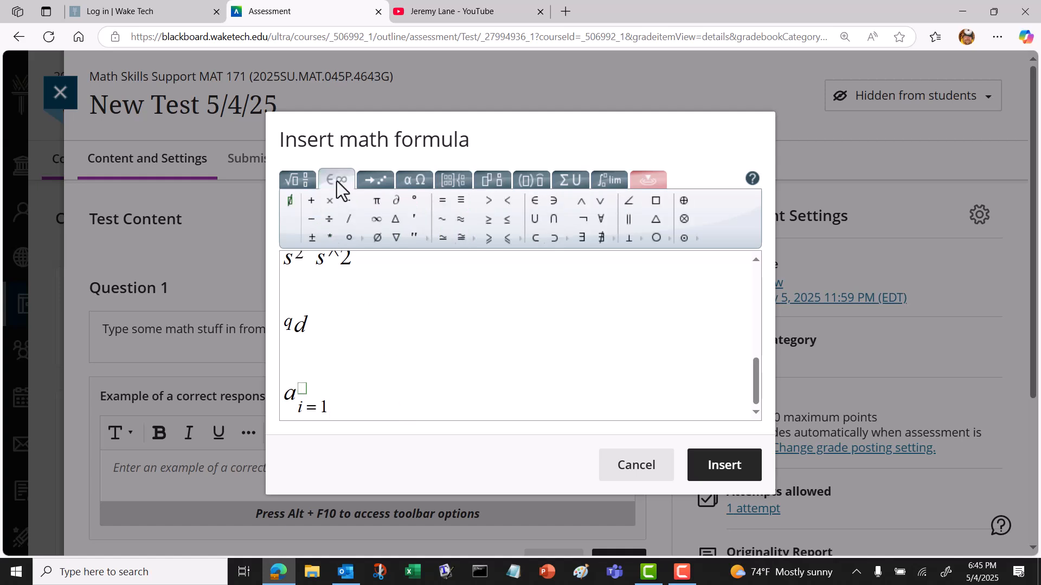
left_click(377, 220)
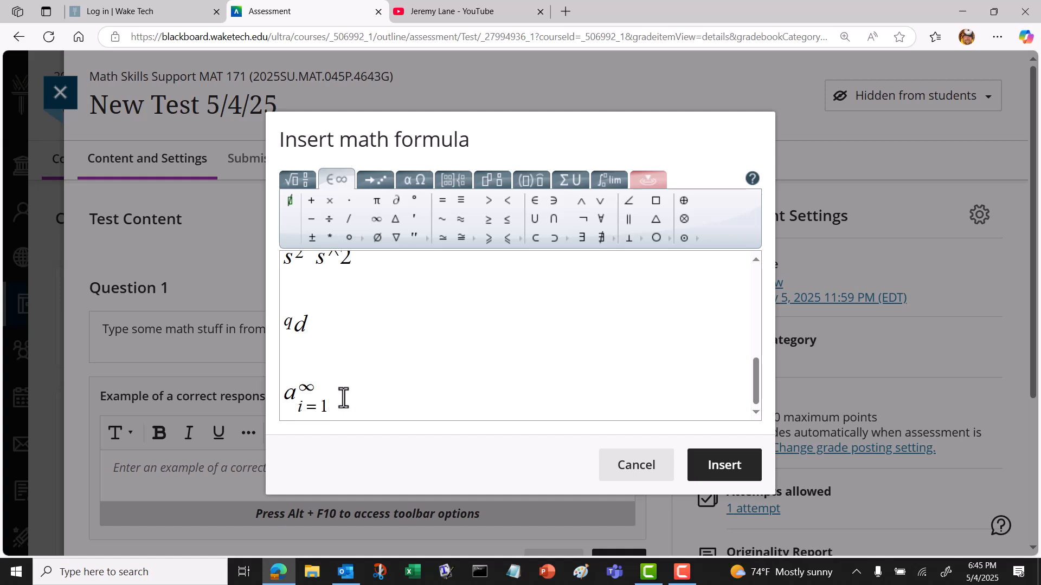
Step: On a new line, enter C with superscript 5 and subscript 2, followed by = C(5,2)
key("Return")
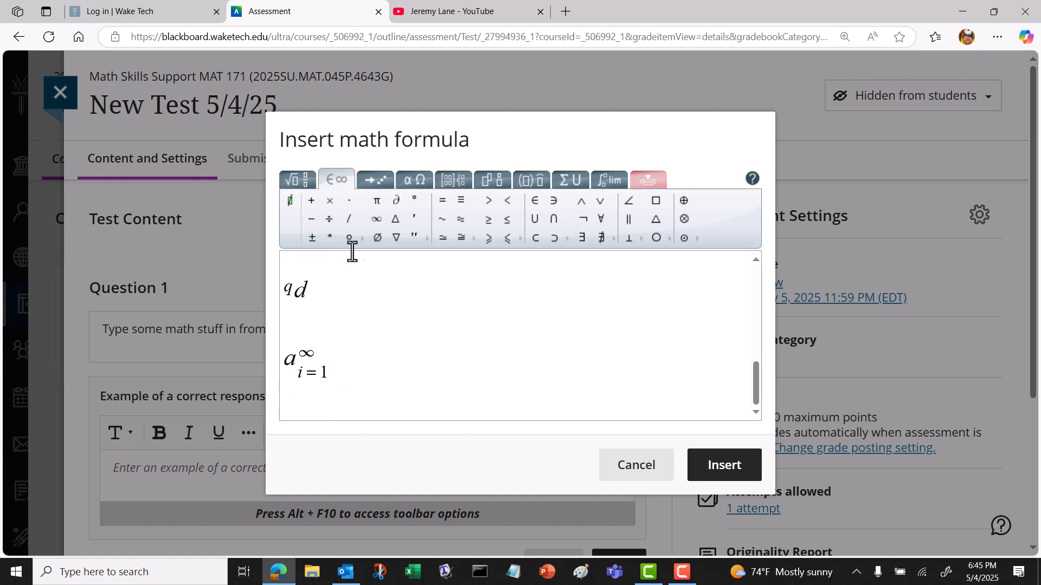
left_click(516, 180)
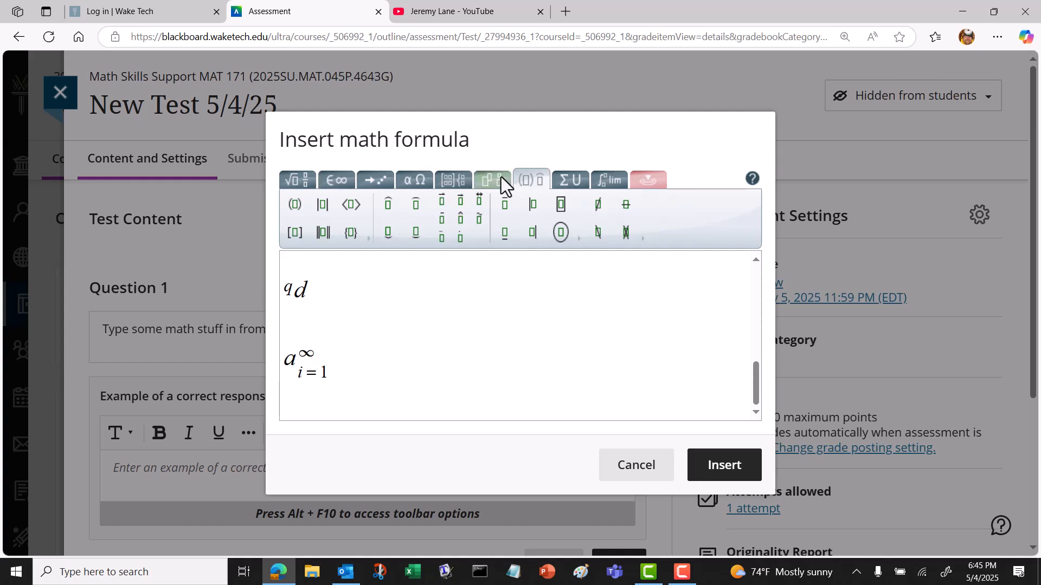
left_click(501, 178)
left_click(415, 208)
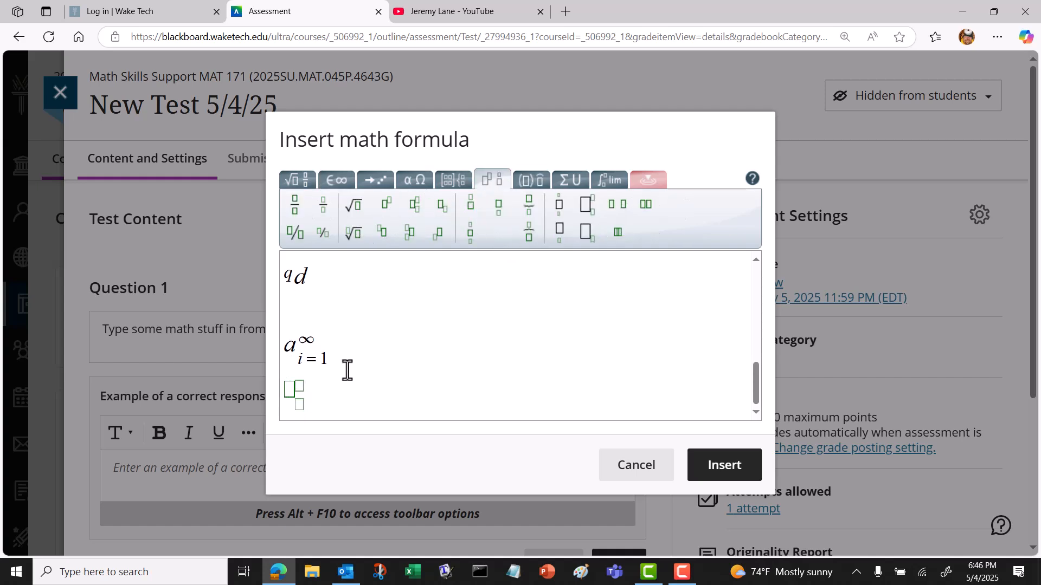
type("C")
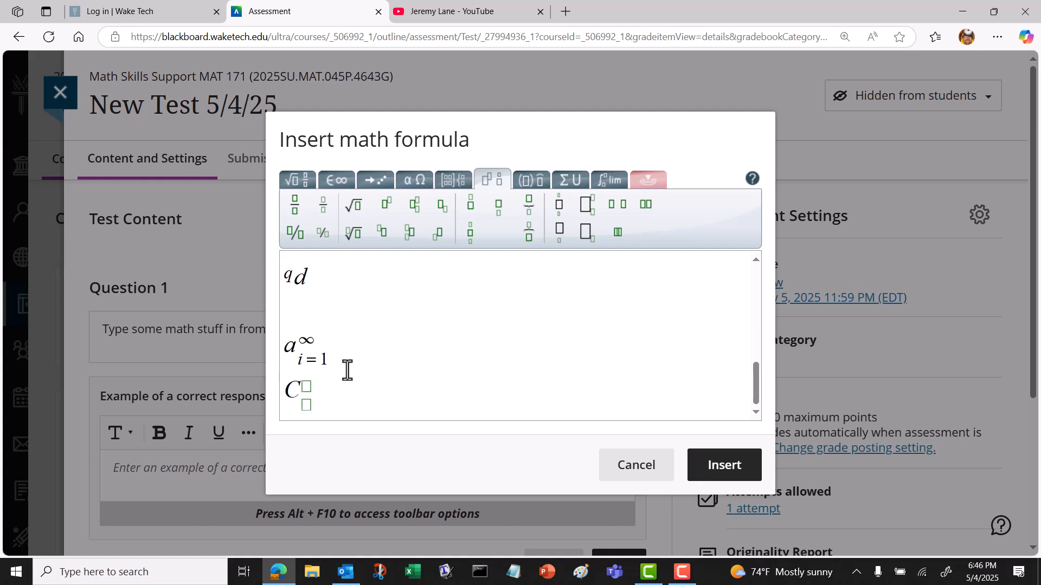
type("2")
key("Home")
key("Left")
key("Right")
key("Right")
key("Right")
key("Right")
key("Right")
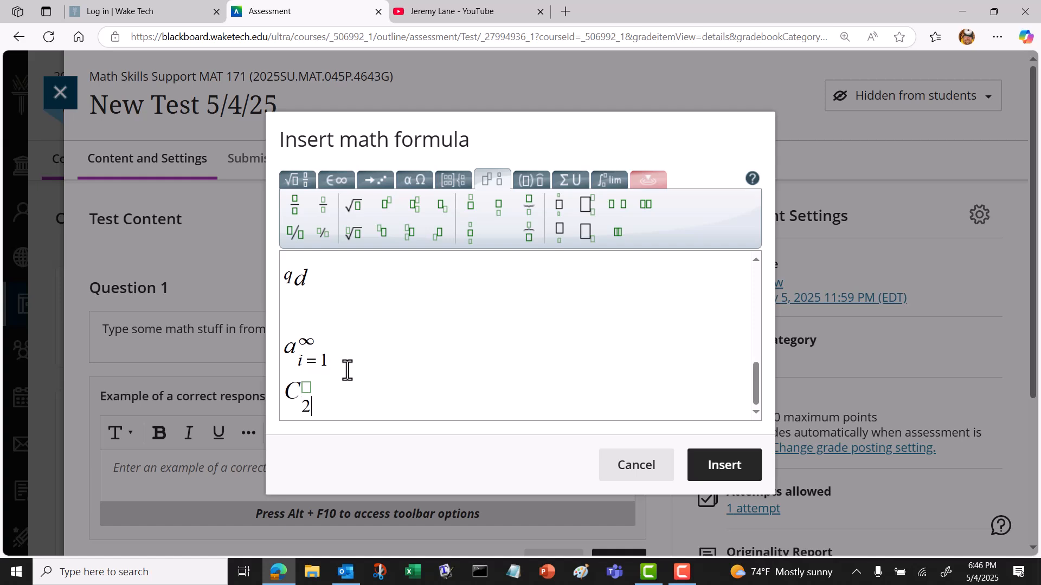
type("5")
key("Right")
type("=C(5,2)")
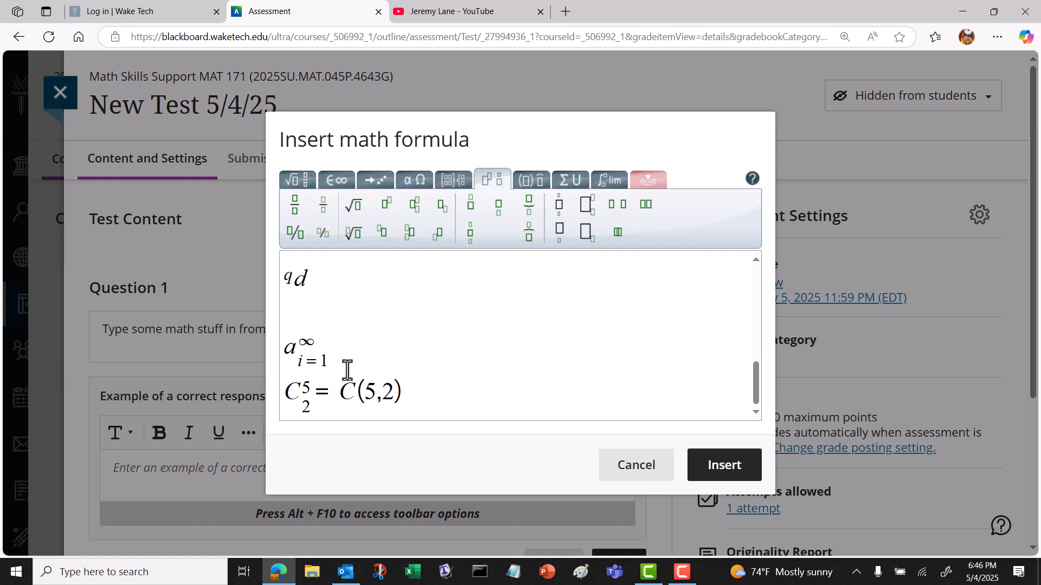
Step: After C(5,2) on the same line, add X with superscript 3 and subscript 2
left_click(413, 216)
type("X")
left_click(440, 387)
type("3")
left_click(440, 408)
type("2")
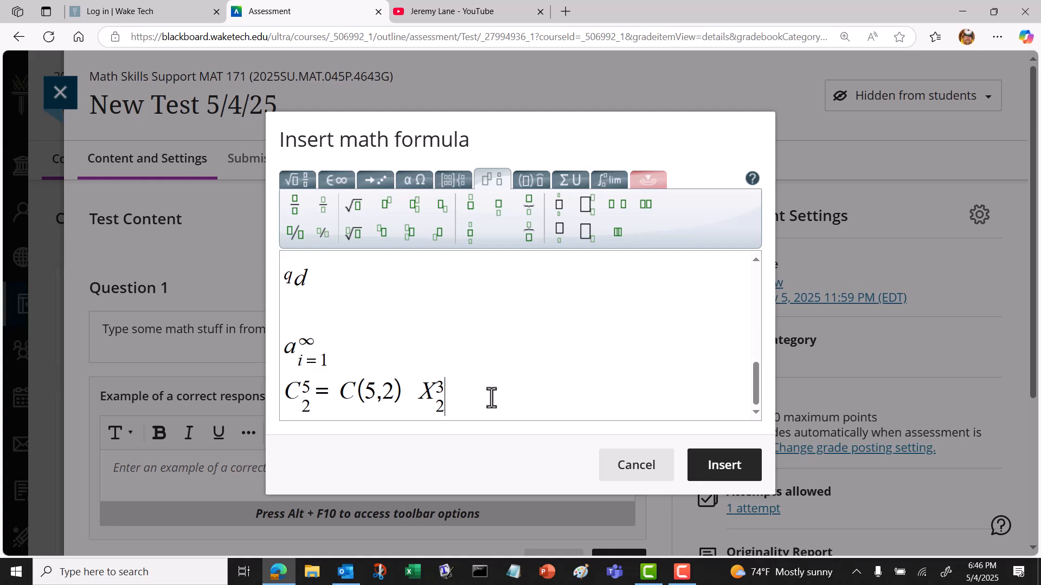
Step: On a new line, enter f with w as its left superscript and 2 as its left subscript
key("Return")
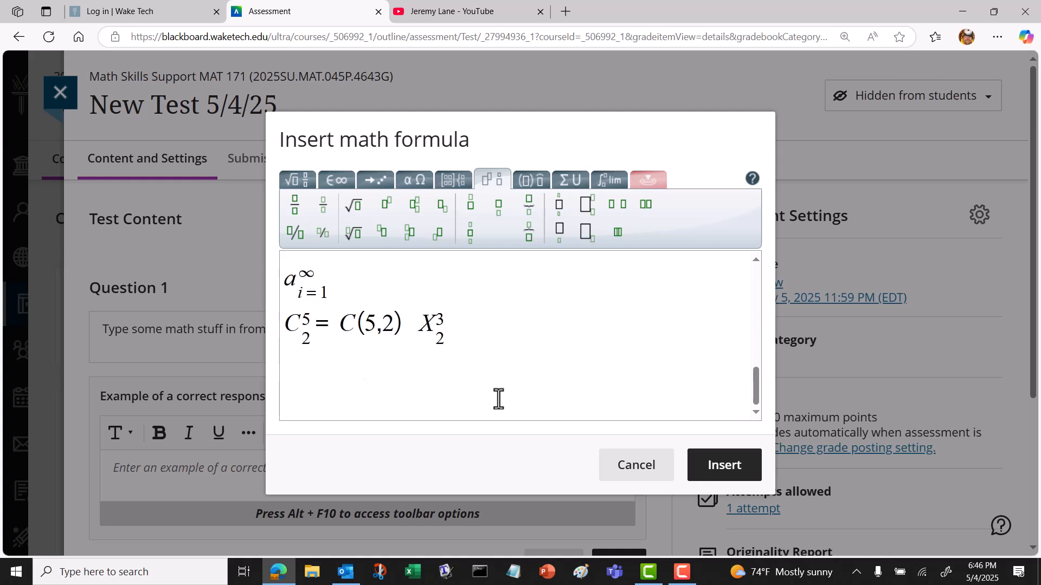
left_click(410, 237)
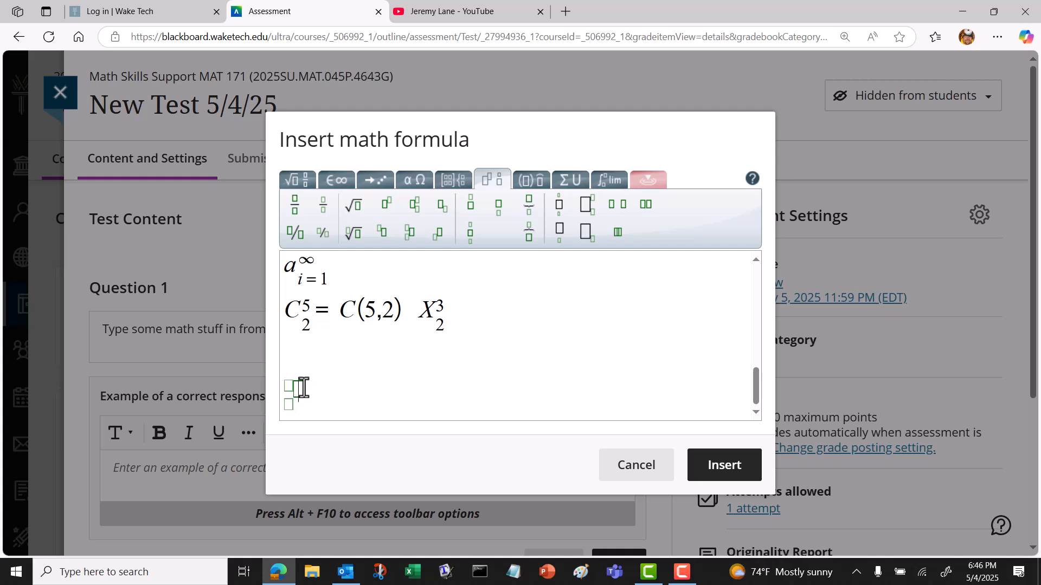
type("f")
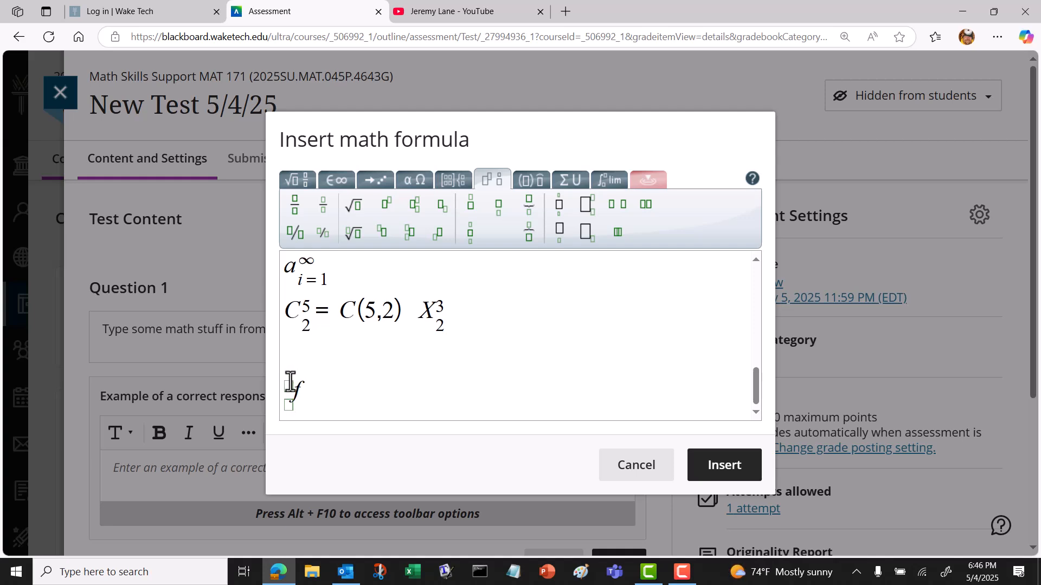
left_click(287, 385)
type("w")
left_click(292, 407)
type("2")
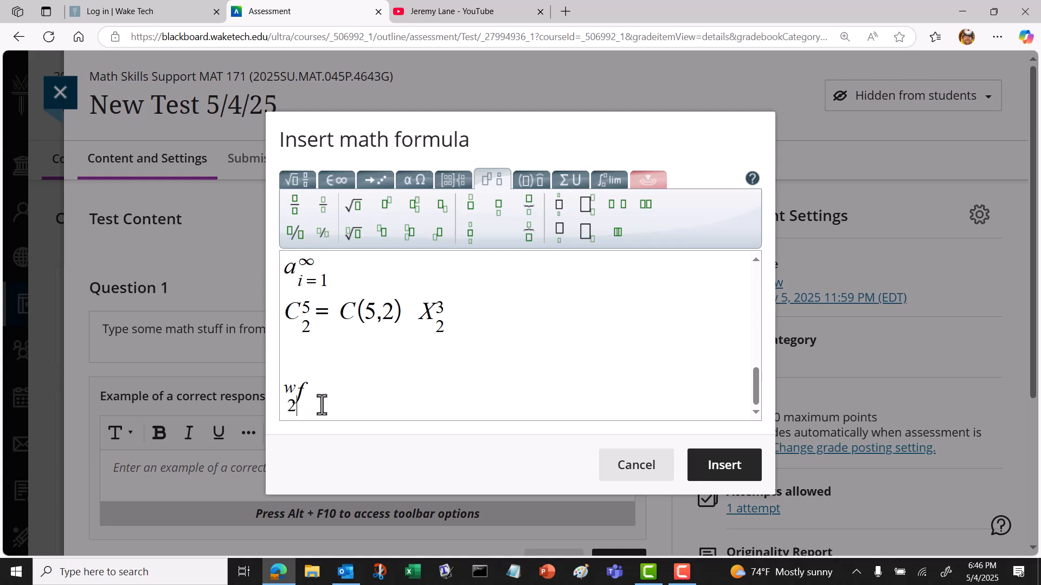
Step: On the same line, add another f with s as its left superscript and 4 as its left subscript
left_click(322, 400)
left_click(410, 232)
type("f 2 s")
key("Right")
key("Left")
key("Left")
key("Down")
key("Up")
key("Right")
key("Left")
key("Down")
type("4")
key("Right")
key("Right")
Step: On a new line, enter f with subscript 2
key("Return")
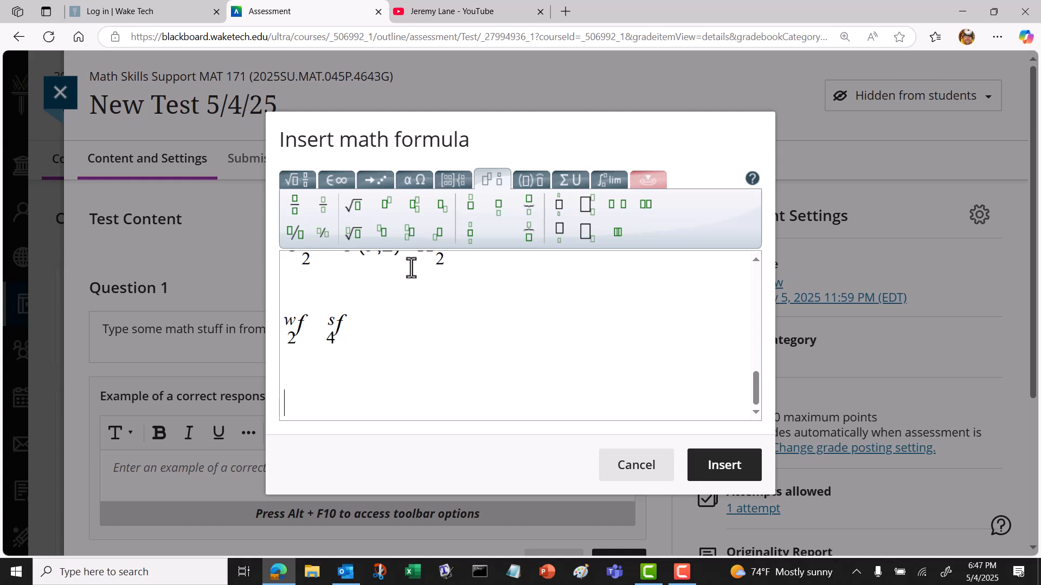
left_click(441, 208)
type("f")
key("Tab")
type("2")
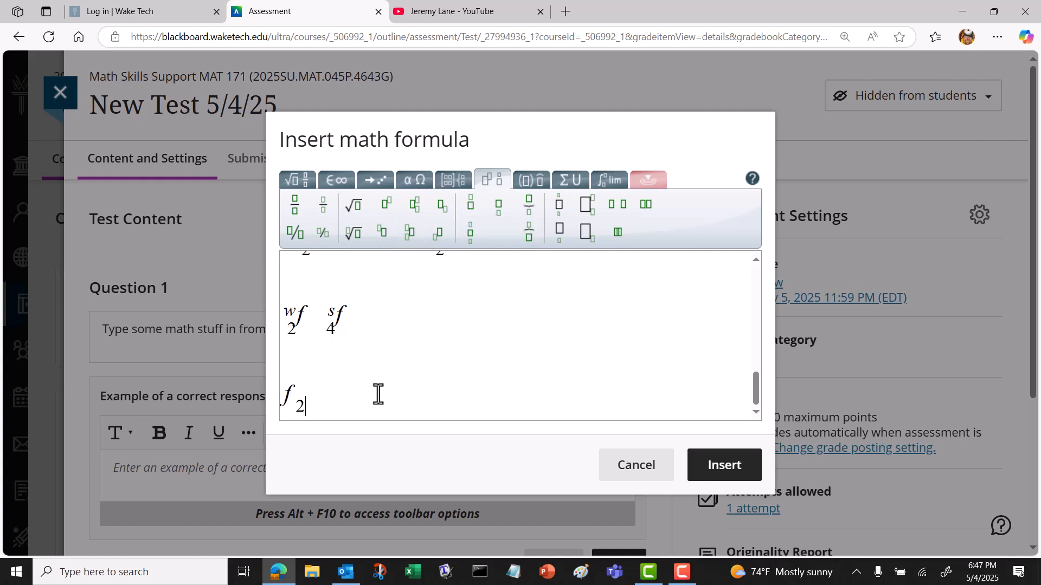
Step: On a new line, enter g with s as a subscript on its left side
key("Return")
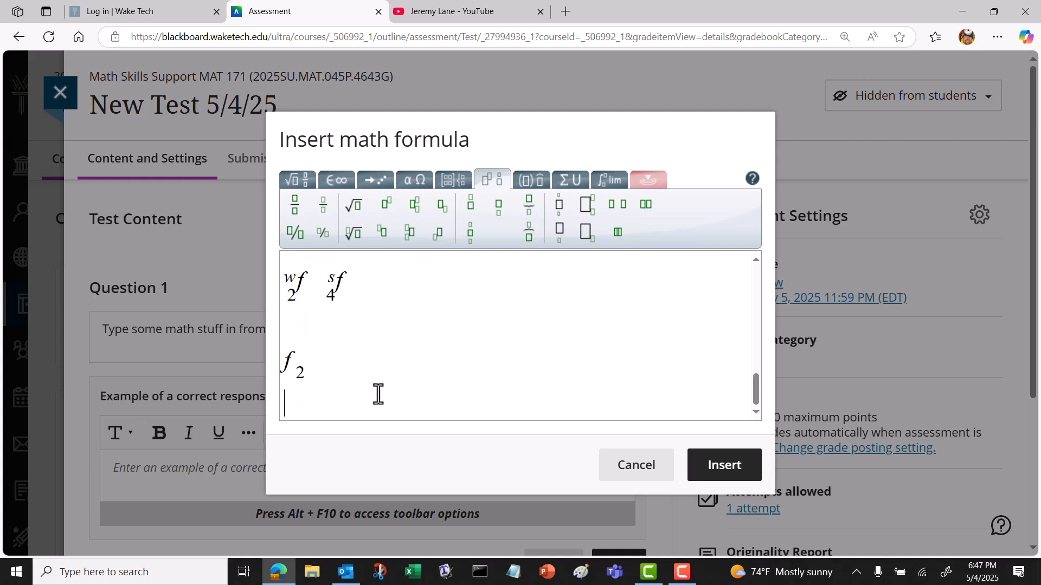
left_click(439, 232)
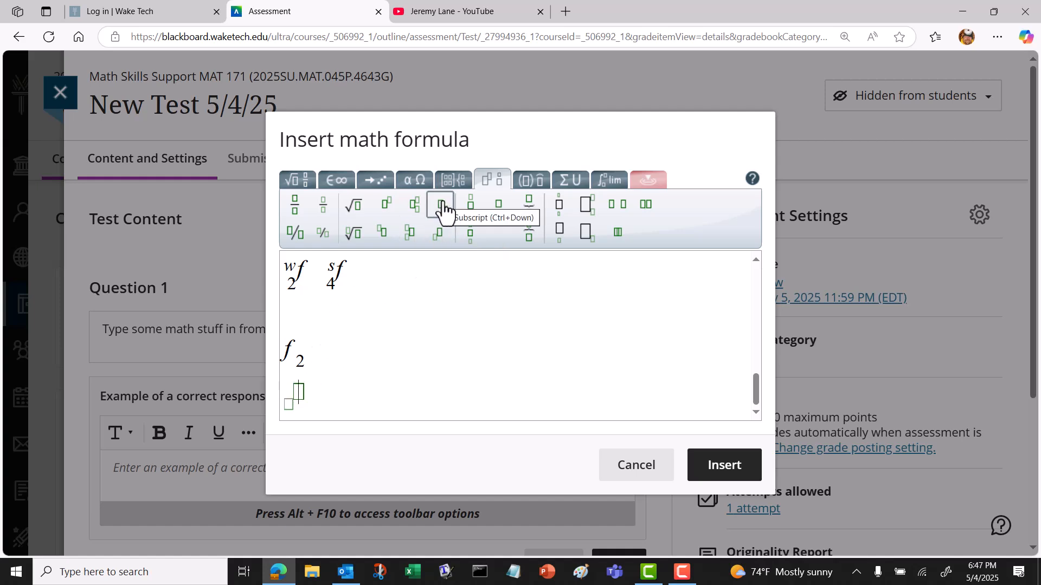
type("g")
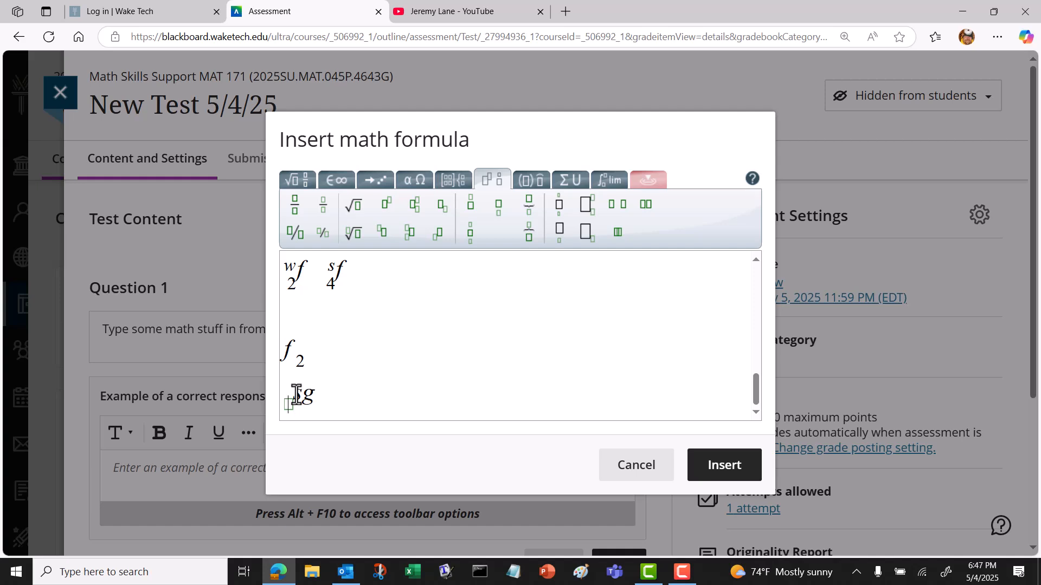
type("s")
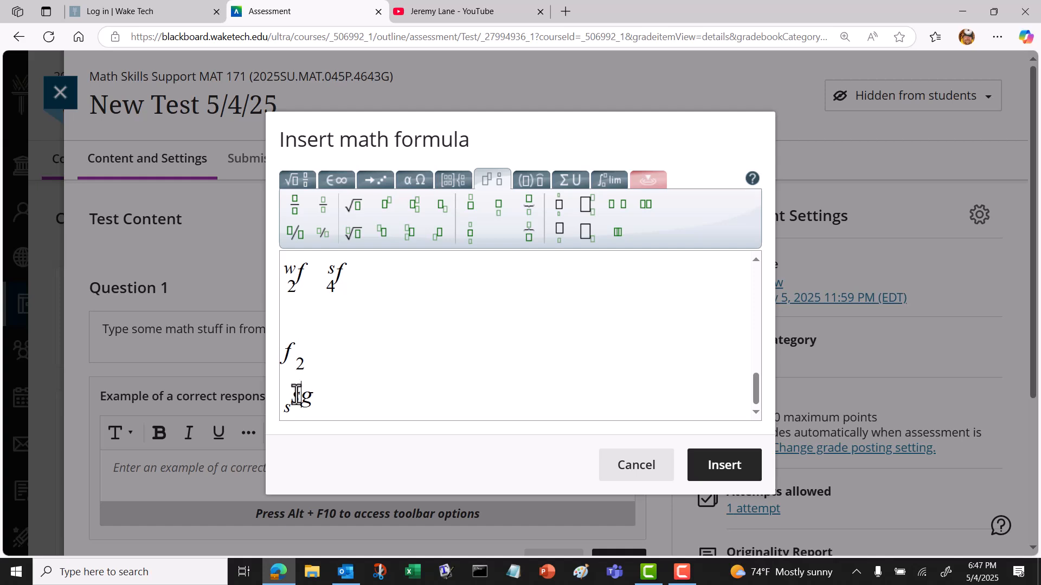
key("BackSpace")
key("Right")
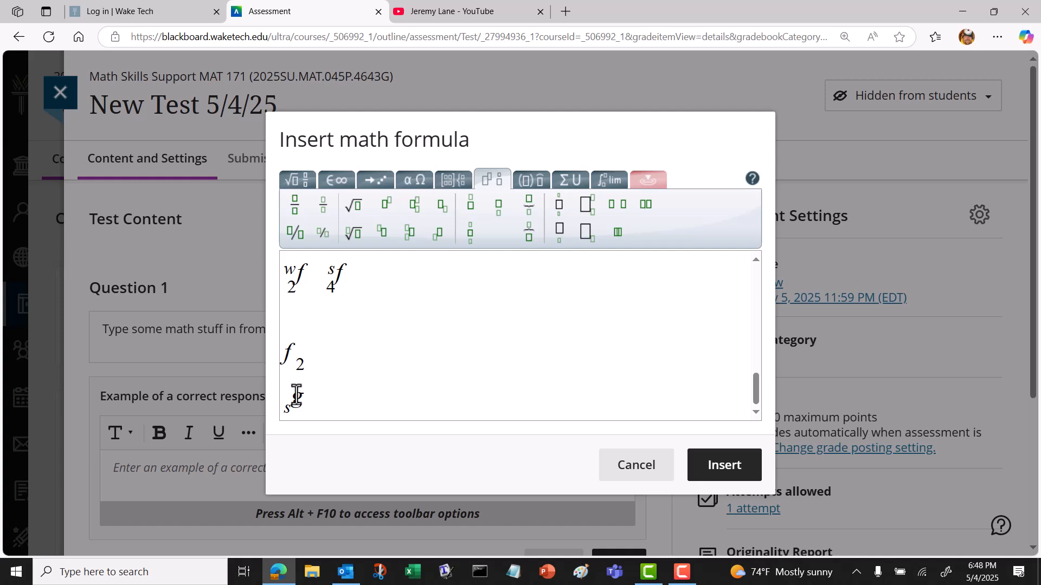
Step: Two lines down, enter t with a dot placed above it using the element-over template
key("Return")
key("Return")
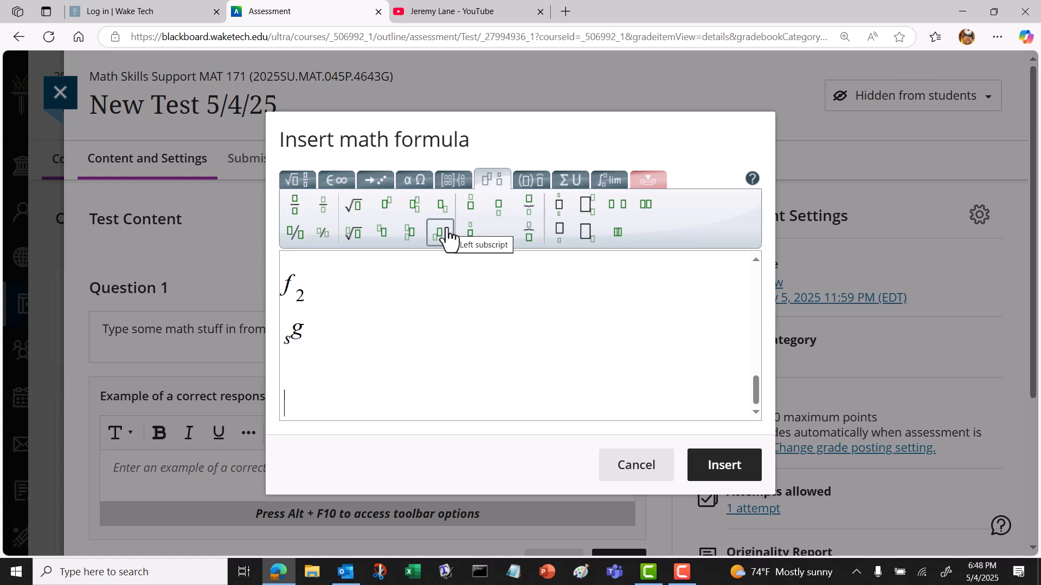
left_click(479, 214)
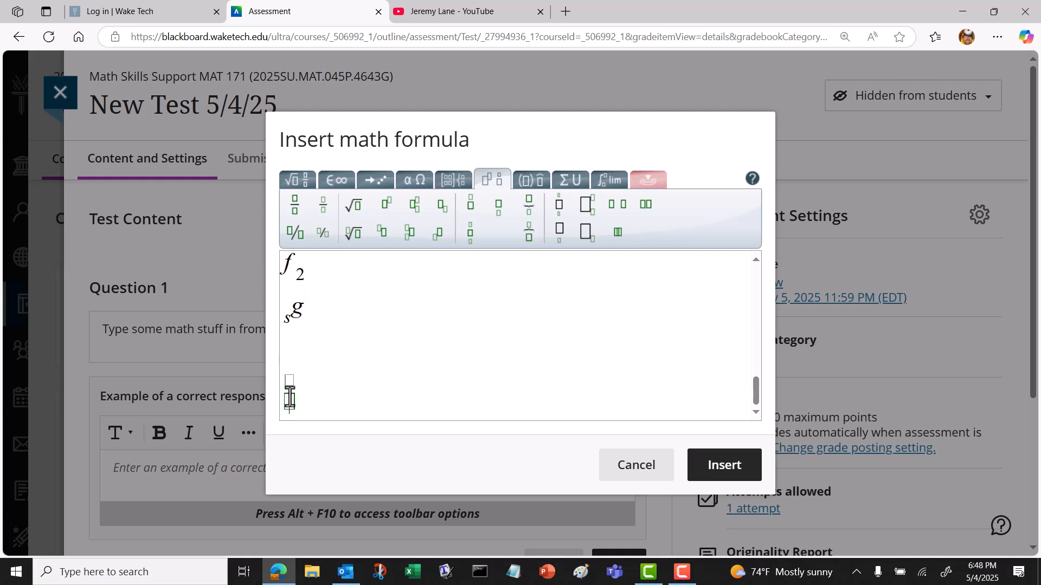
type("t")
left_click(296, 388)
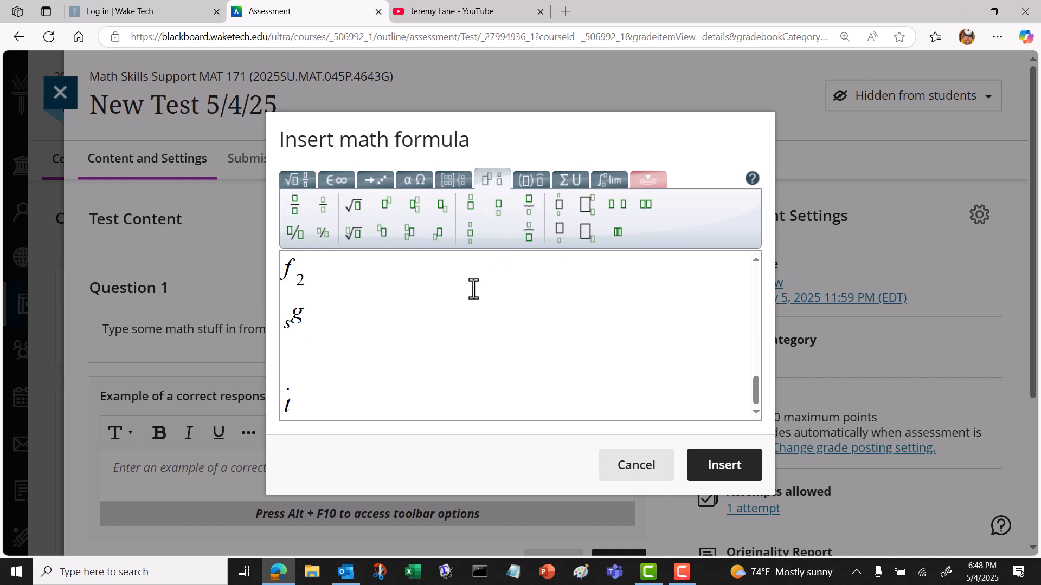
Step: Below the dotted t, enter the word hello with x+2 placed underneath it
key("Return")
key("Return")
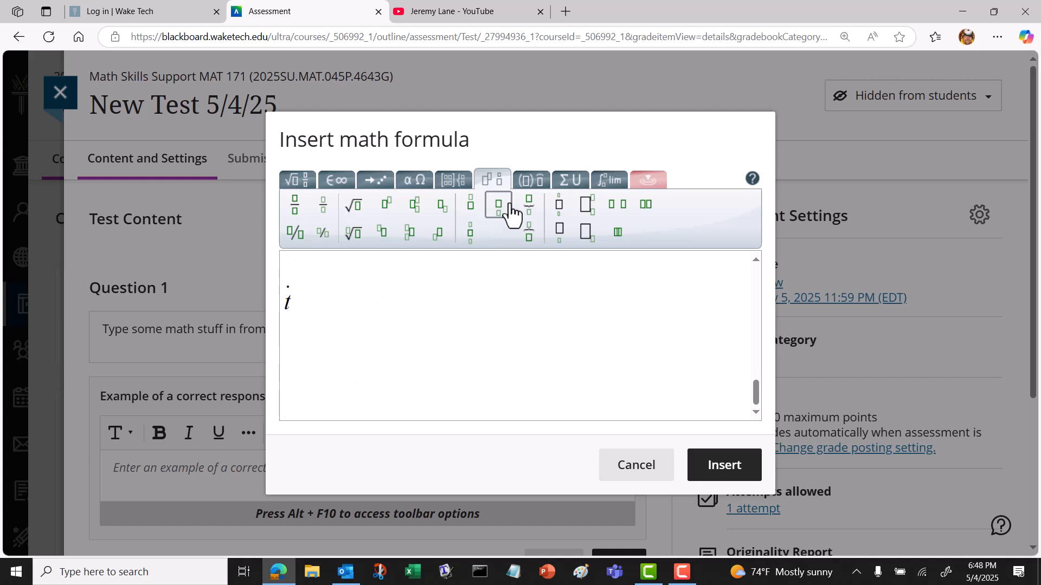
left_click(500, 205)
type("hello")
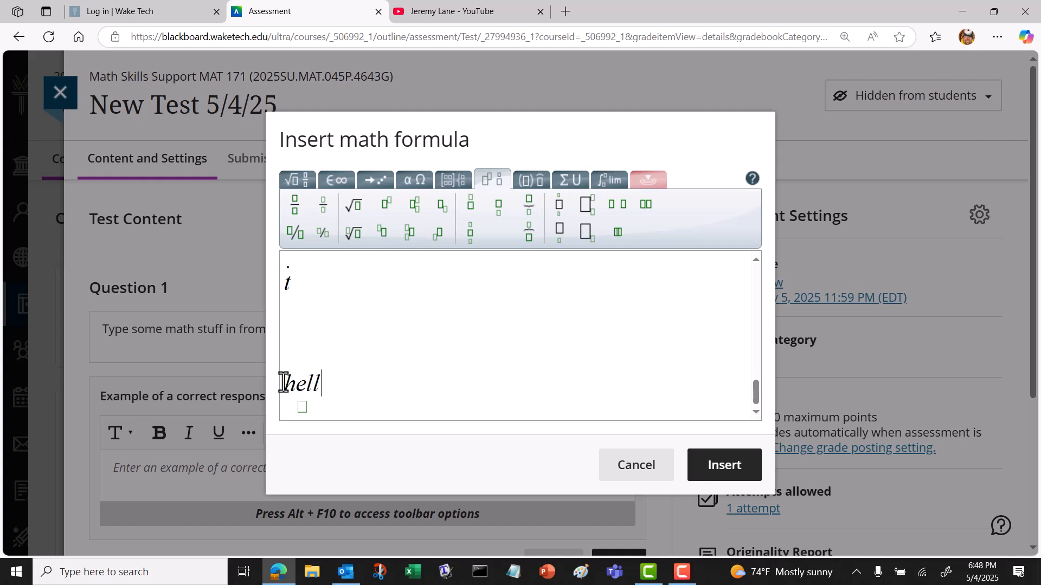
left_click(308, 408)
type("x+2")
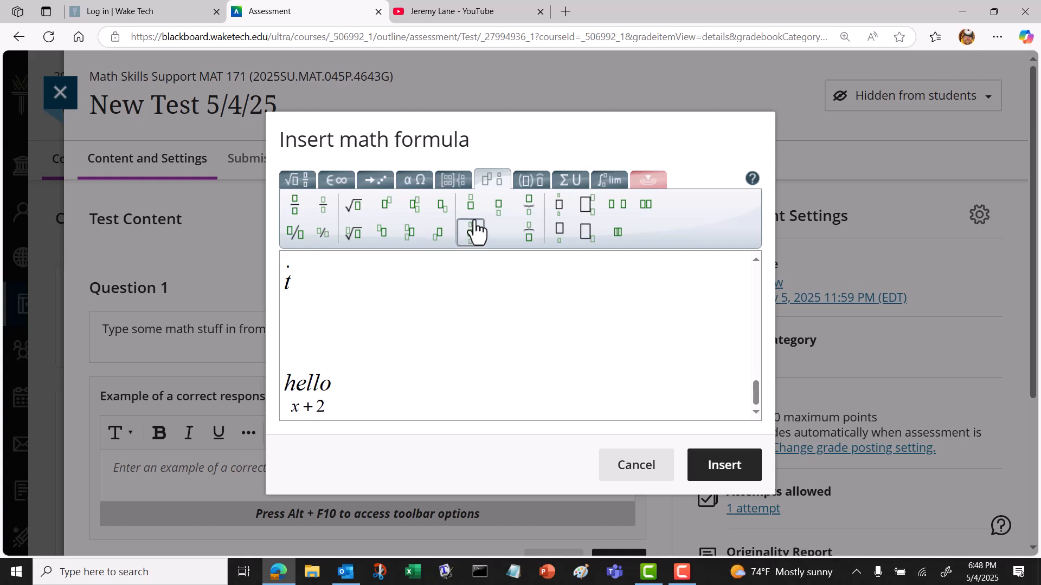
Step: On a new line, enter hello with the word above over it and the word below under it
key("Return")
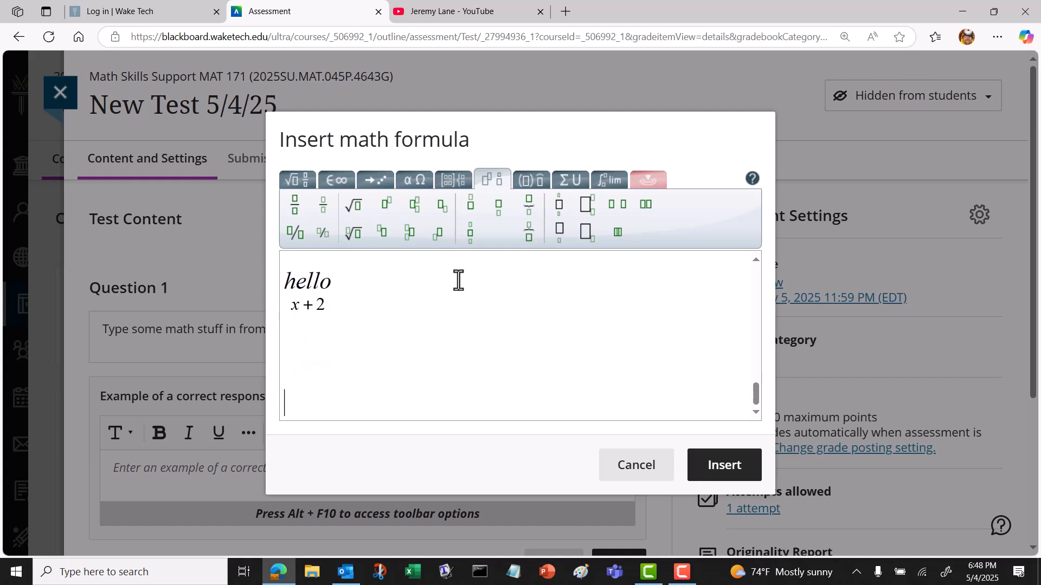
left_click(476, 235)
scroll(431, 369, "down", 1)
scroll(431, 368, "down", 2)
type("hel")
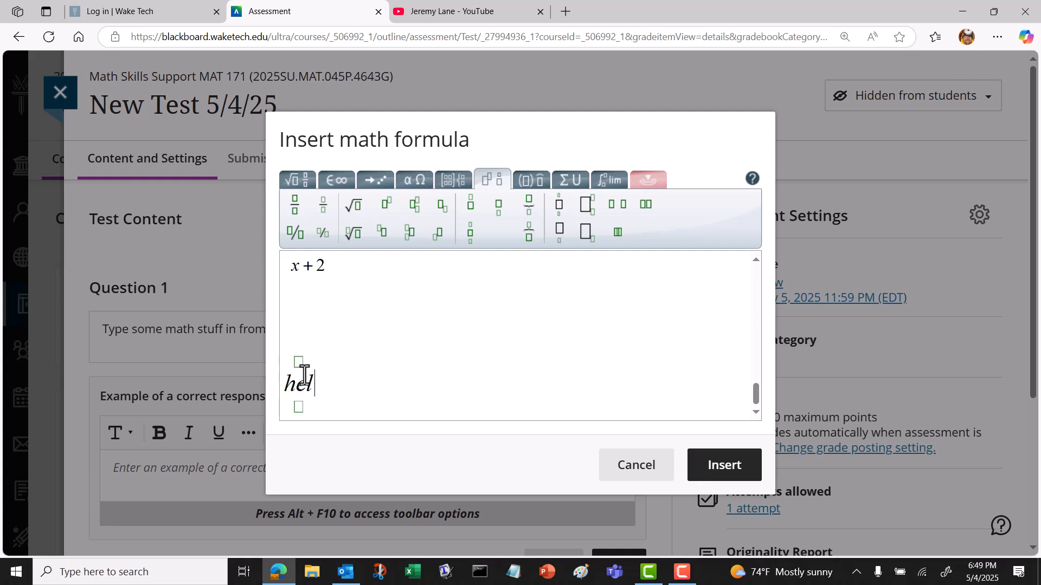
type("loabove")
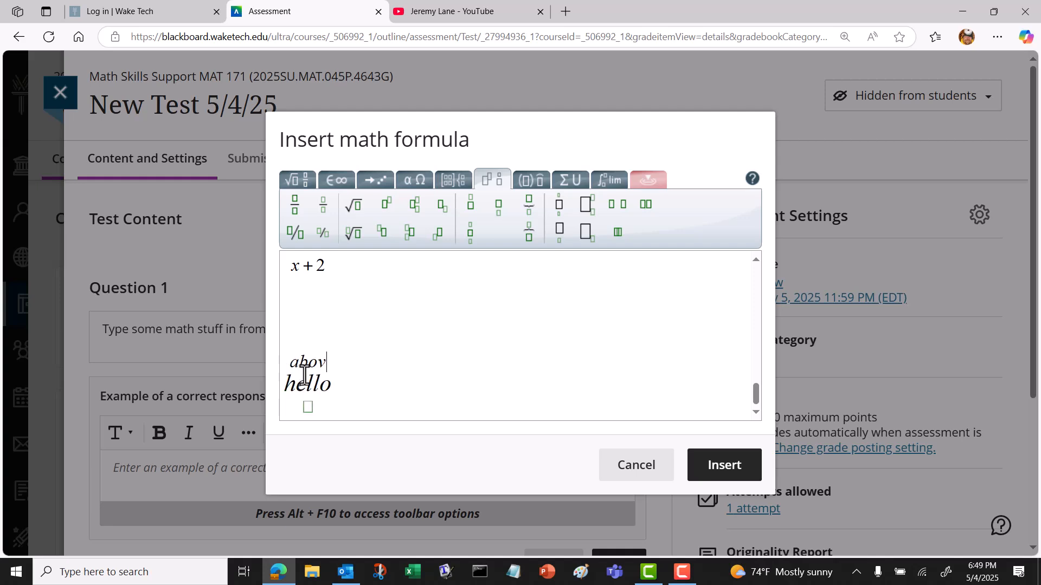
key("Tab")
type("below")
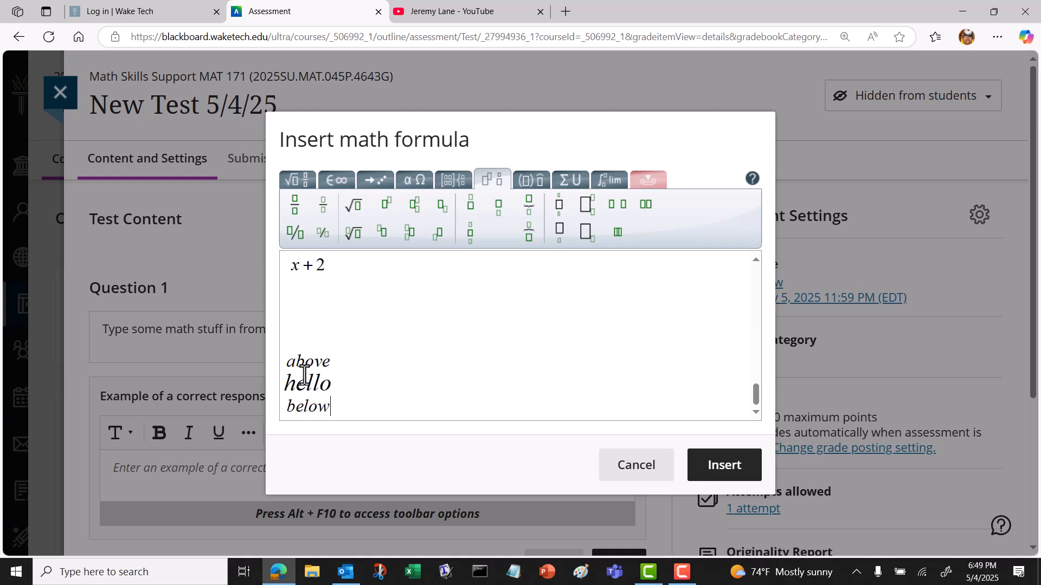
key("Tab")
Step: On a new line, enter n×n×n×n above a horizontal curly brace
key("Return")
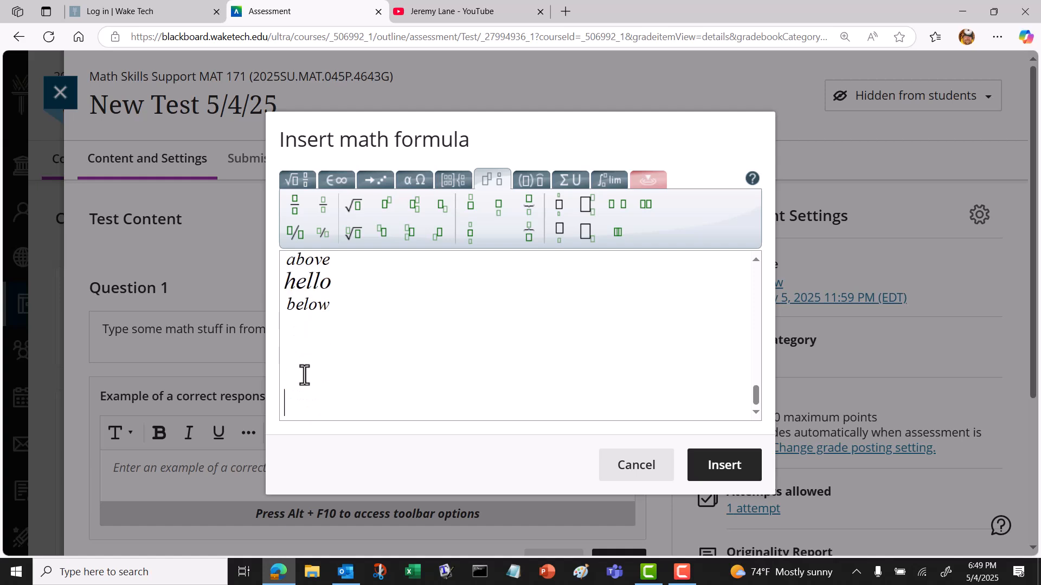
left_click(528, 207)
scroll(318, 400, "down", 1)
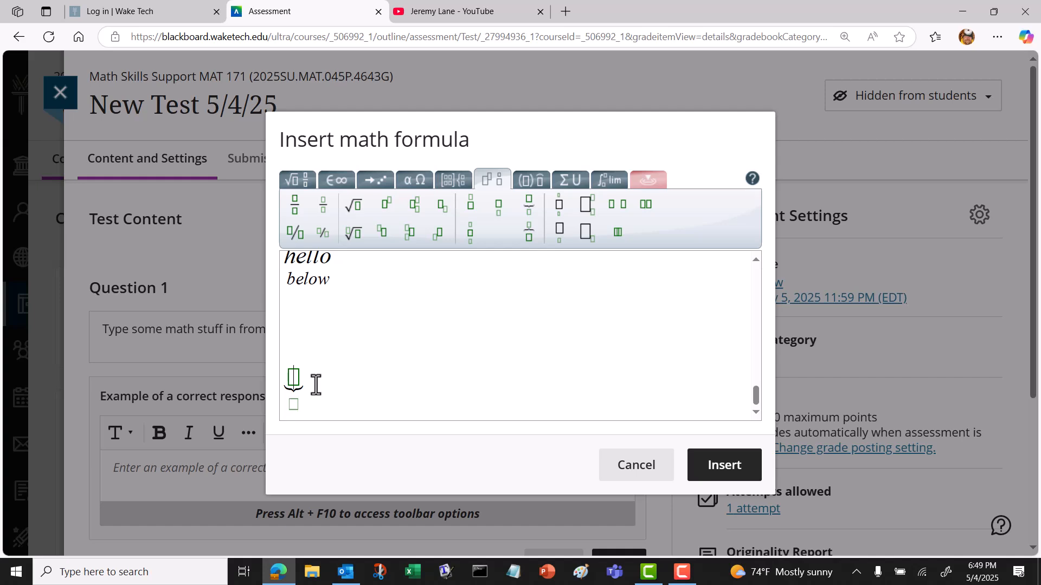
type("n")
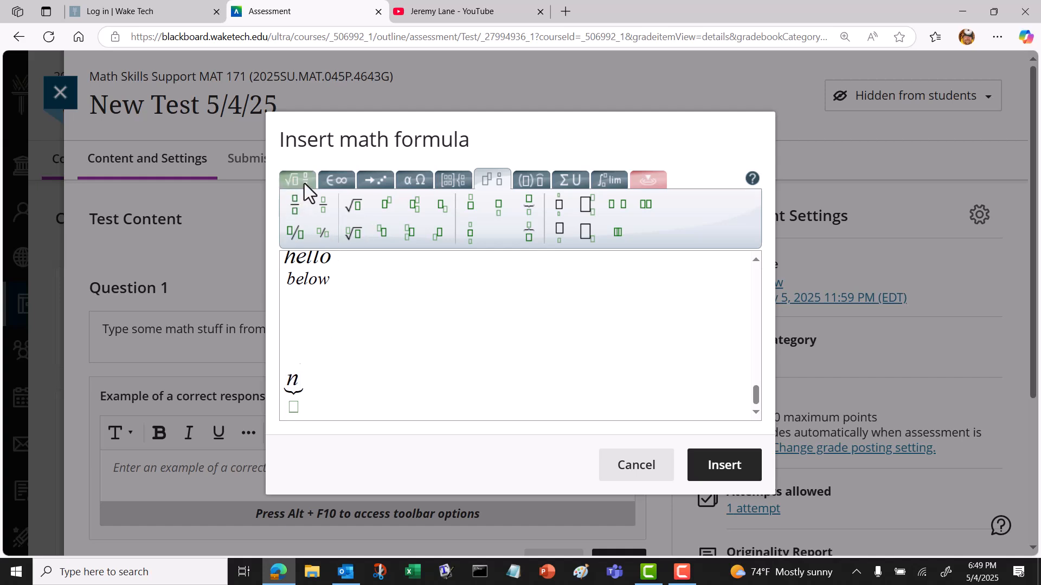
left_click(337, 181)
left_click(330, 201)
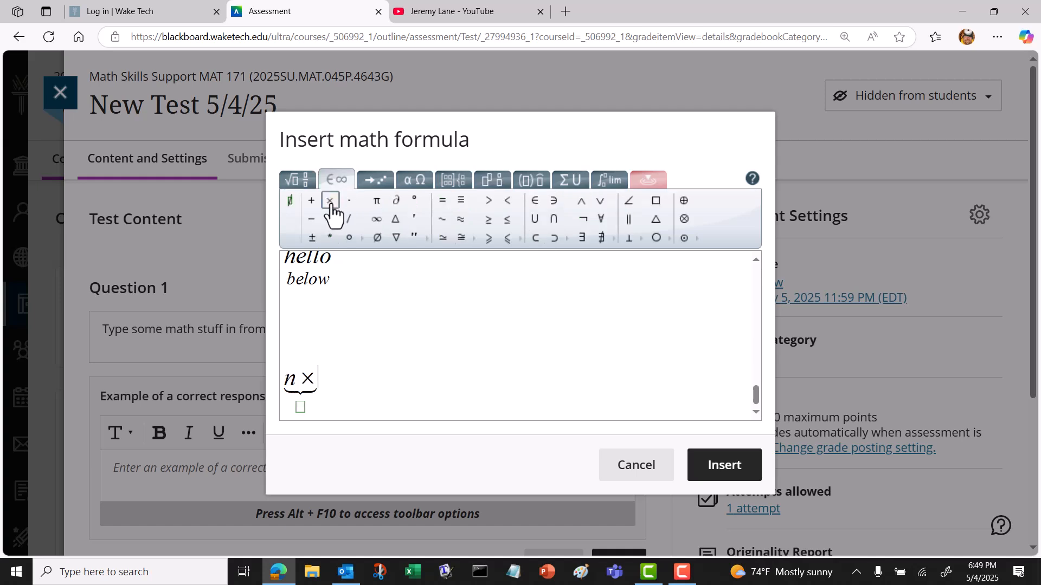
type("n")
left_click(330, 201)
type("n×n")
left_click(330, 201)
type("n×n")
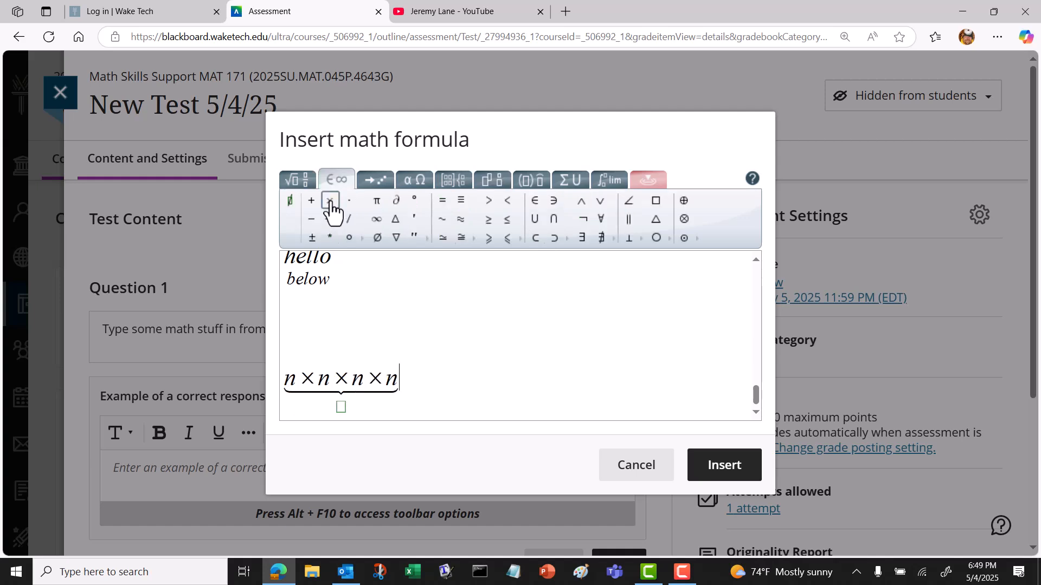
Step: Label the underside of the brace with the text "n four times"
left_click(340, 411)
type("n=")
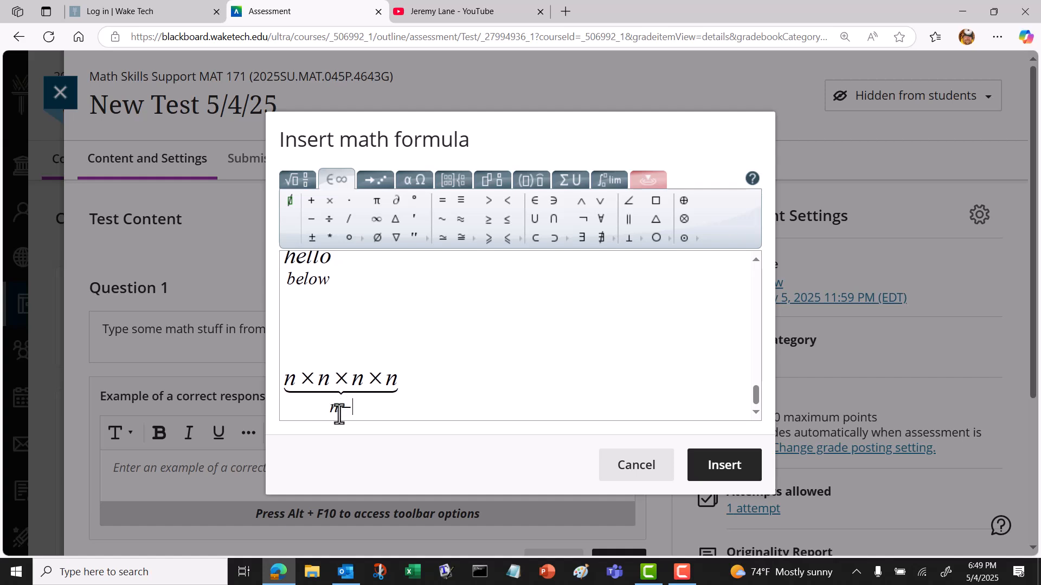
key("BackSpace")
type("-four times")
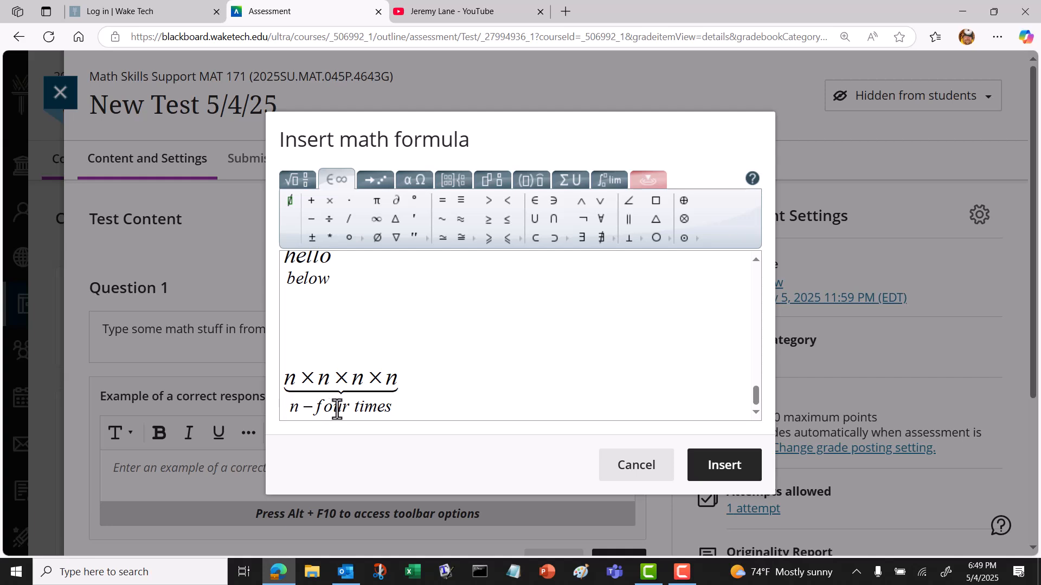
left_click(313, 410)
key("BackSpace")
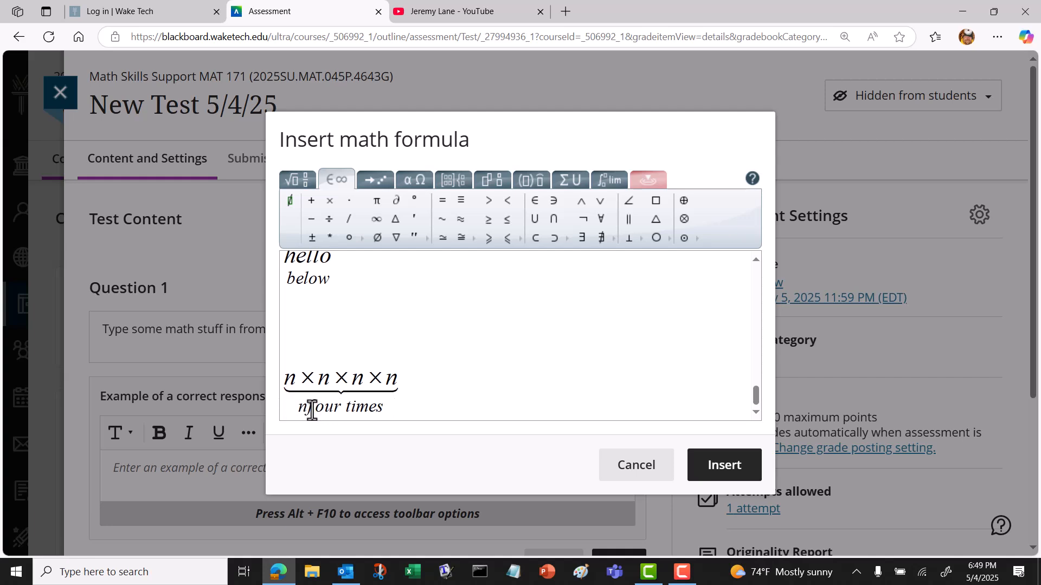
left_click(410, 392)
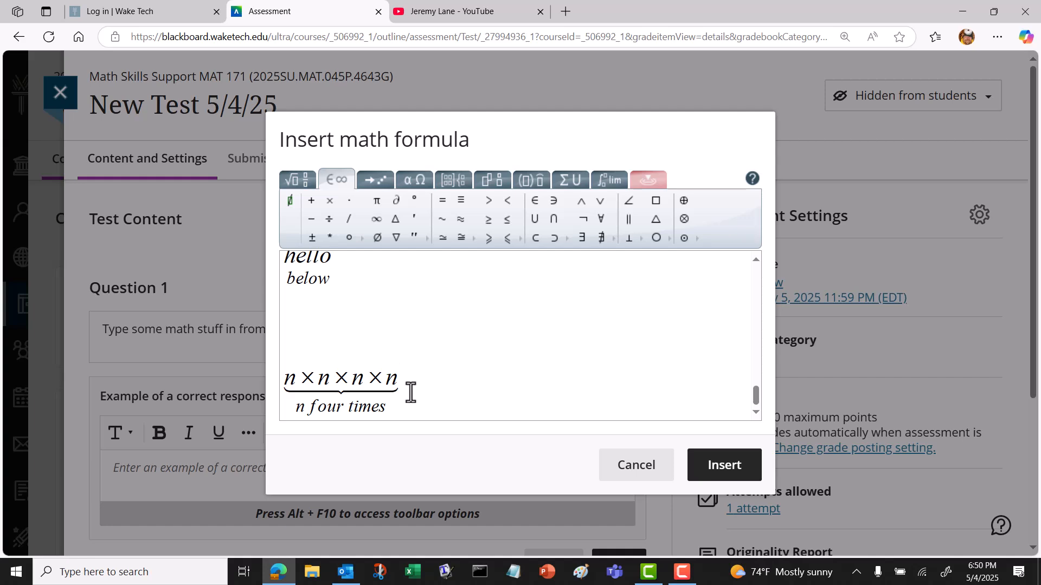
Step: On a new line, enter g×g×g beneath a horizontal curly brace
key("Return")
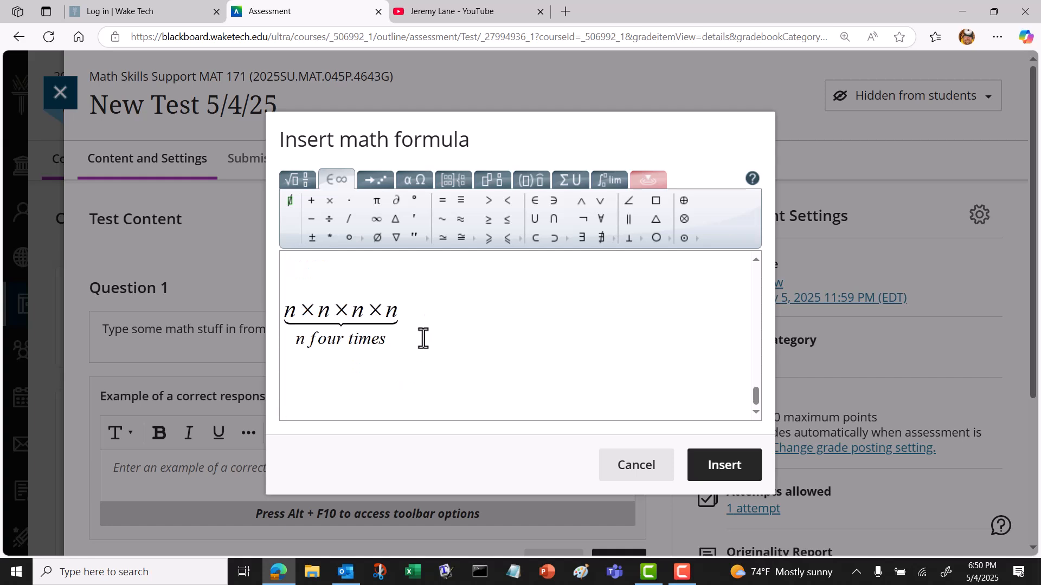
left_click(491, 179)
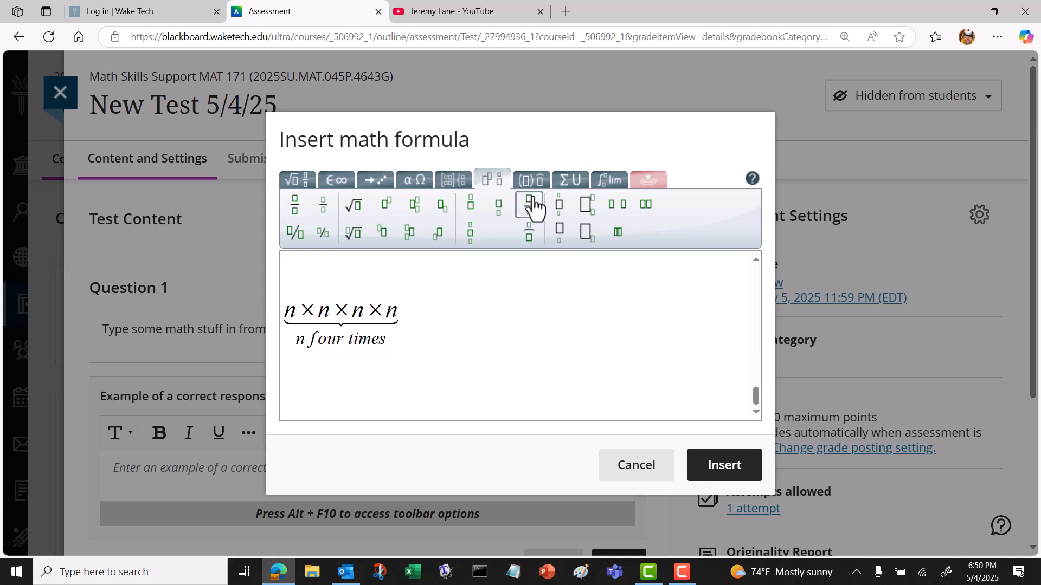
left_click(529, 233)
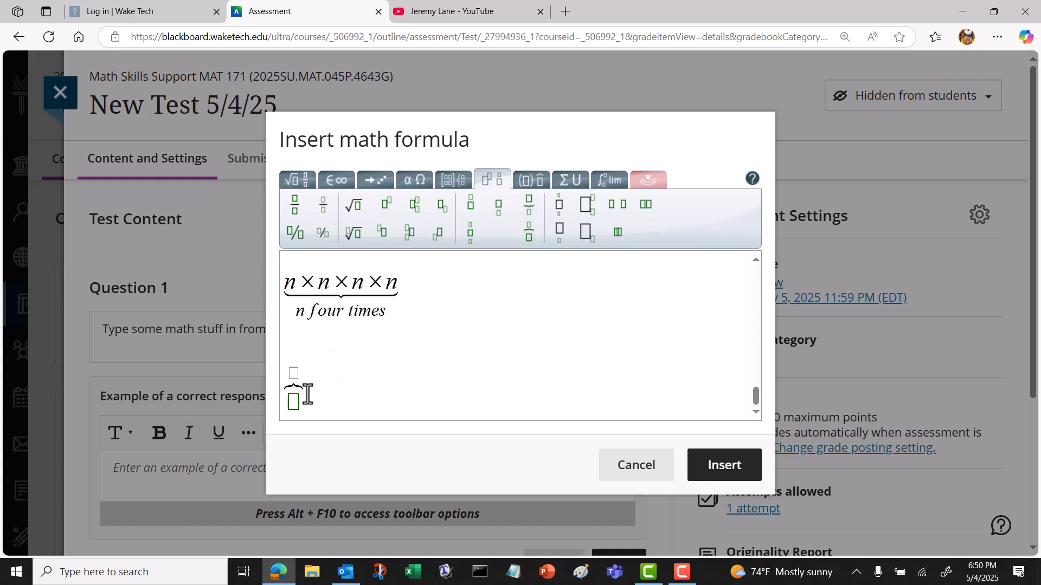
type("g")
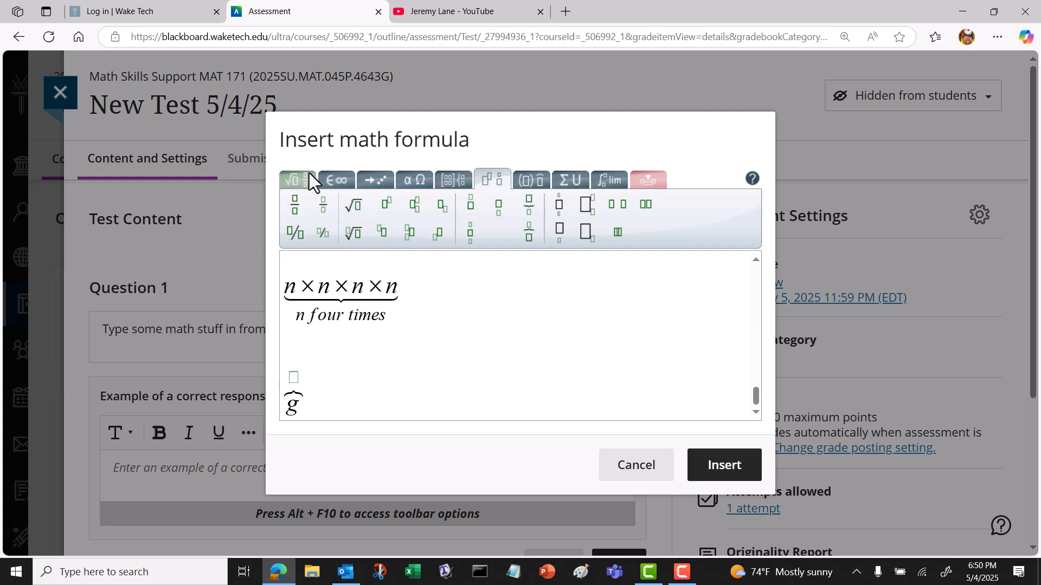
left_click(330, 177)
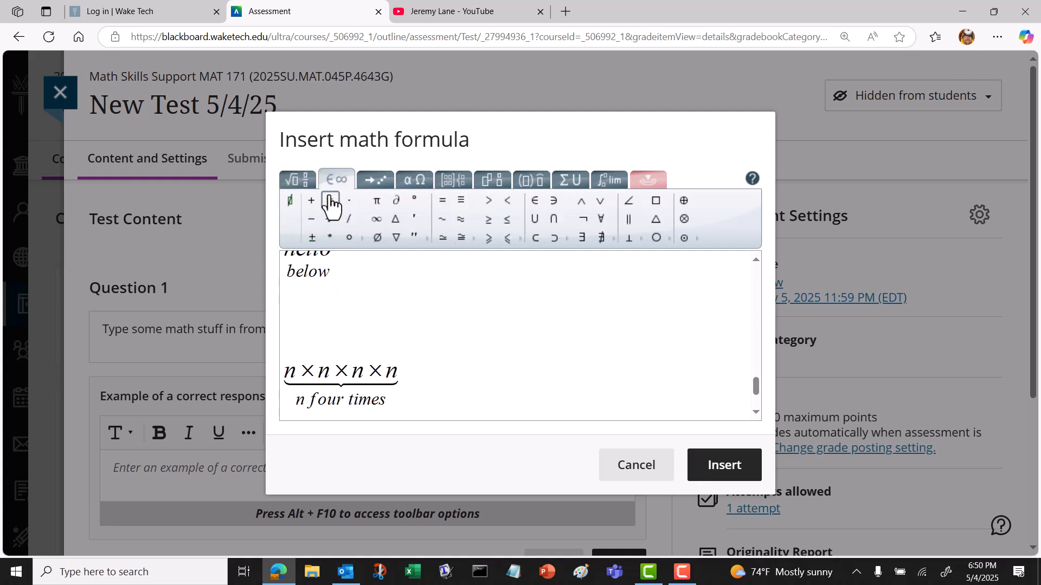
type("*")
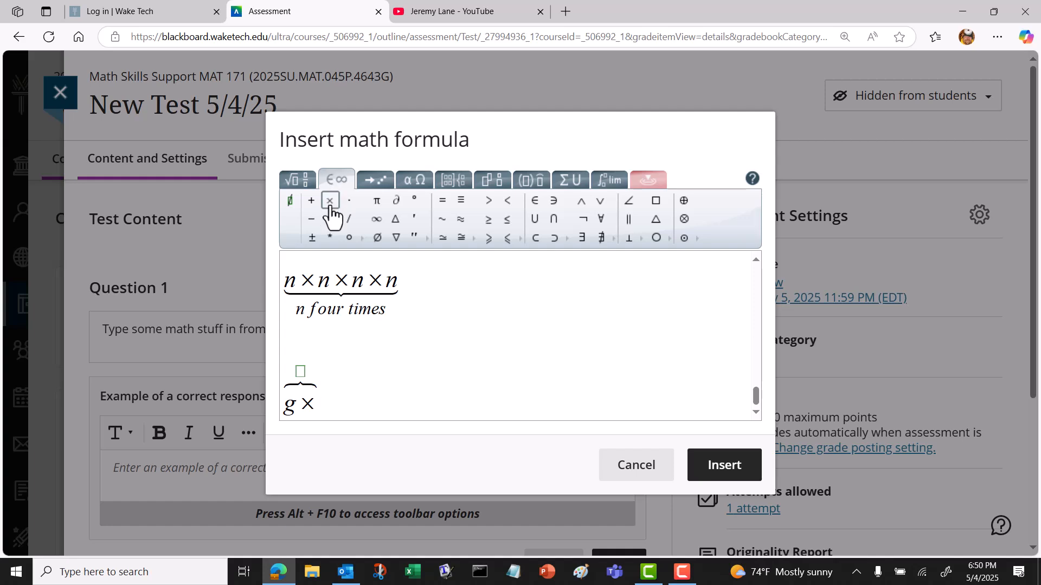
type("g")
left_click(330, 200)
type("g×g")
Step: Label the upper side of the brace over g×g×g with the text "g three times"
left_click(326, 372)
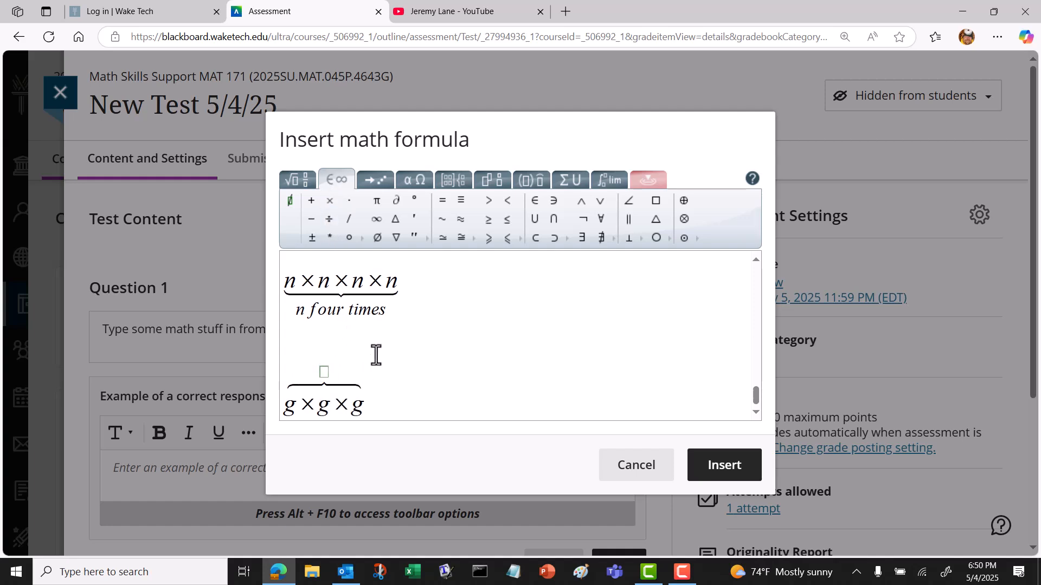
type("g three times")
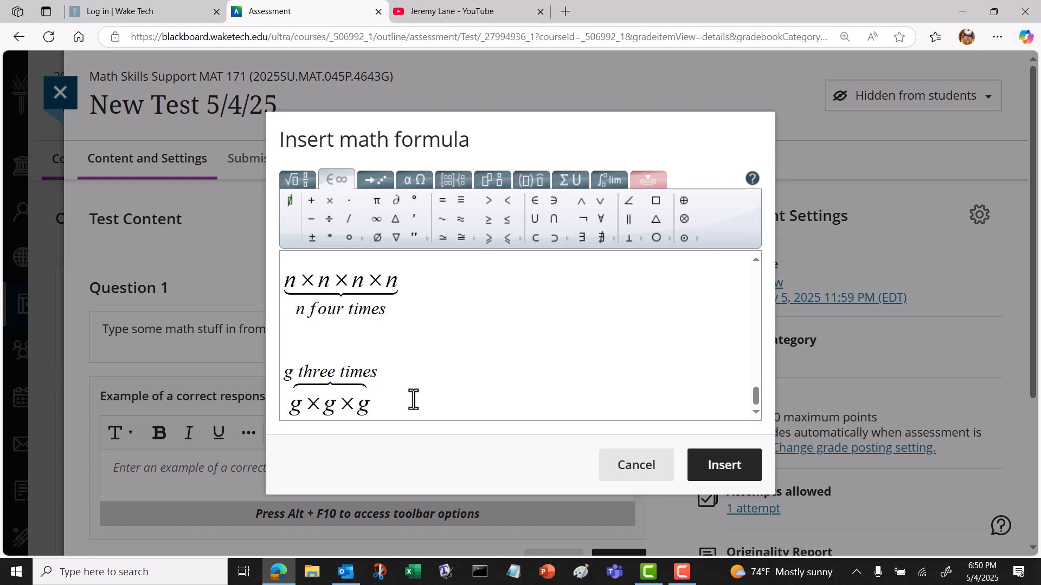
key("Left")
key("Return")
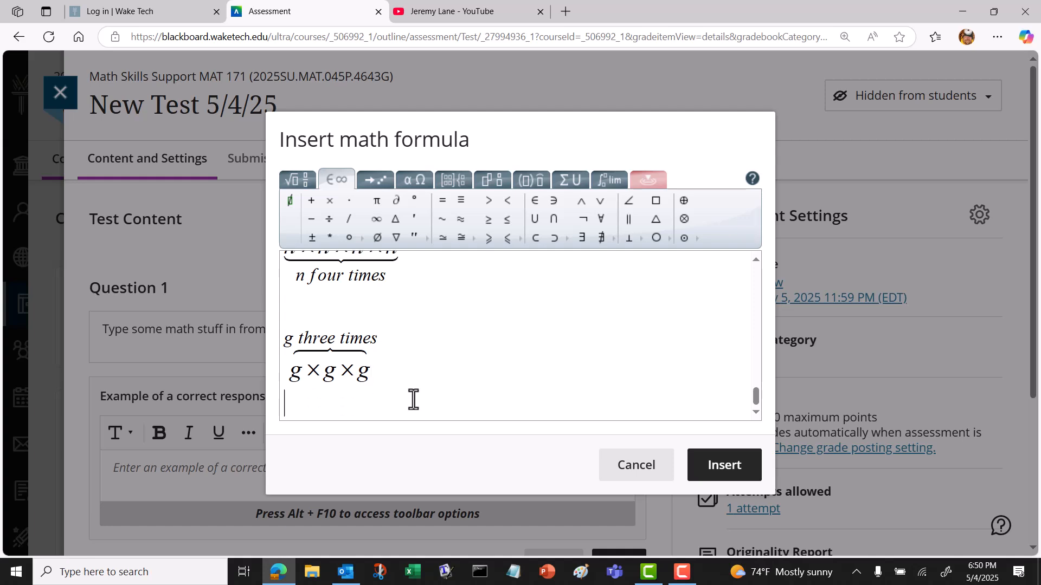
key("BackSpace")
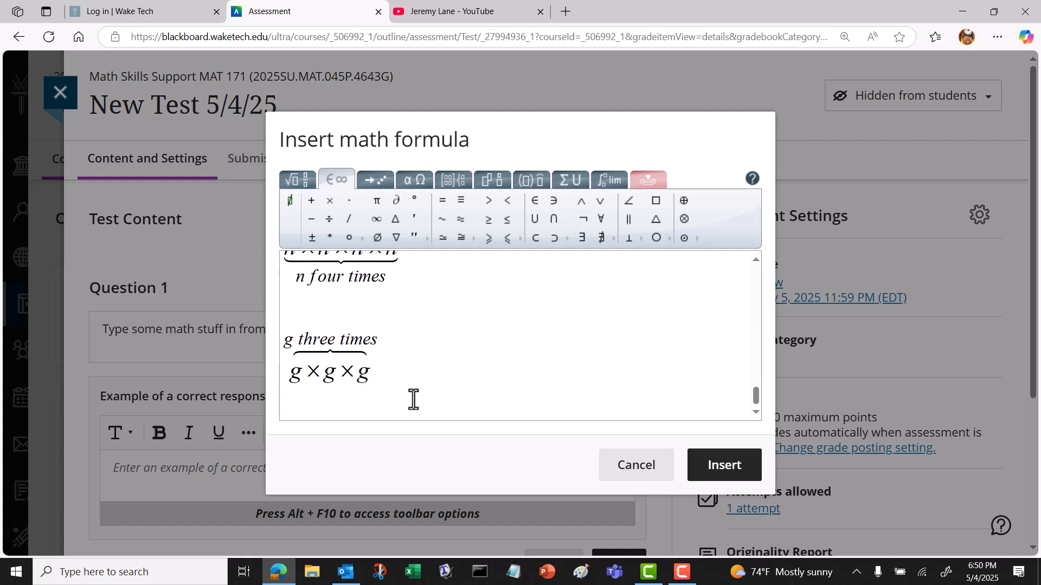
Step: Below the g expression, insert a big operator with under and over scripts and enter "type something" as its base
key("Return")
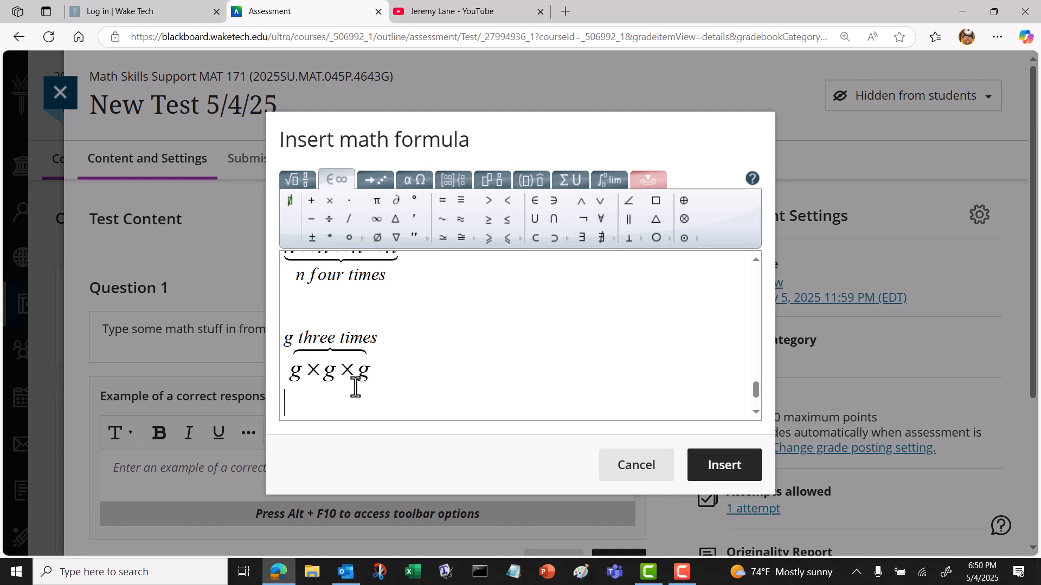
key("Return")
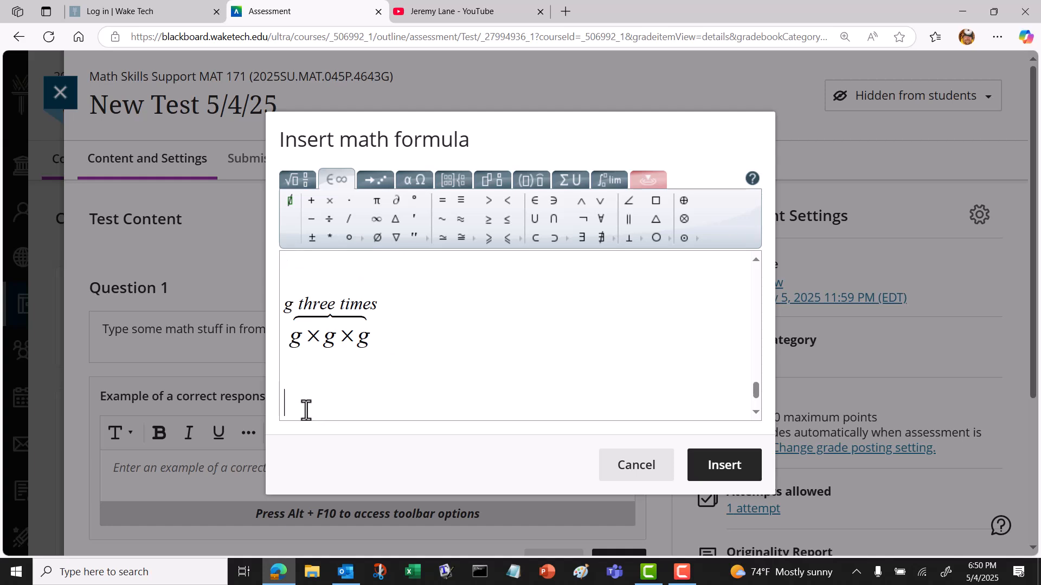
left_click(490, 179)
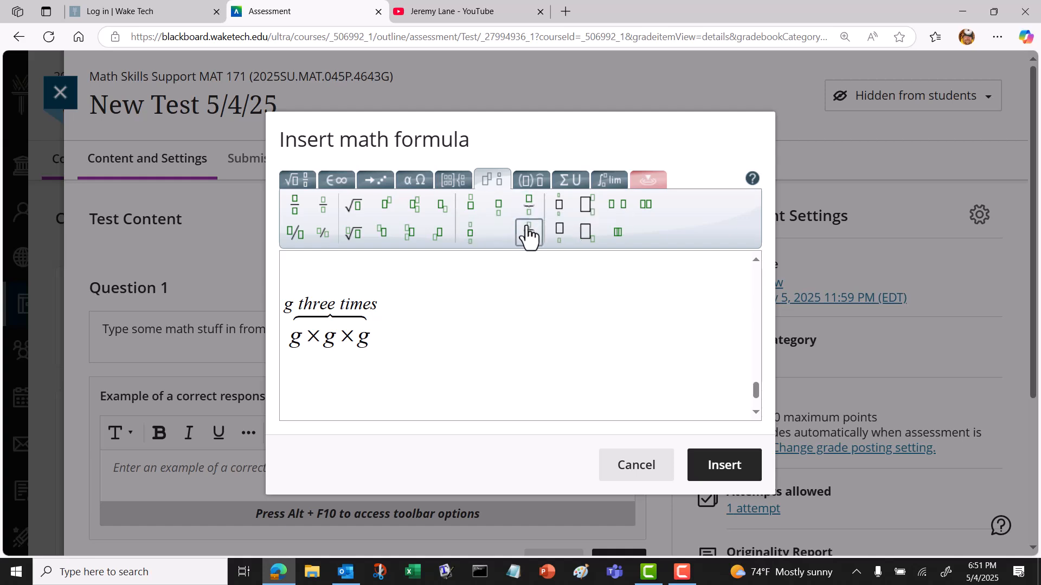
left_click(560, 209)
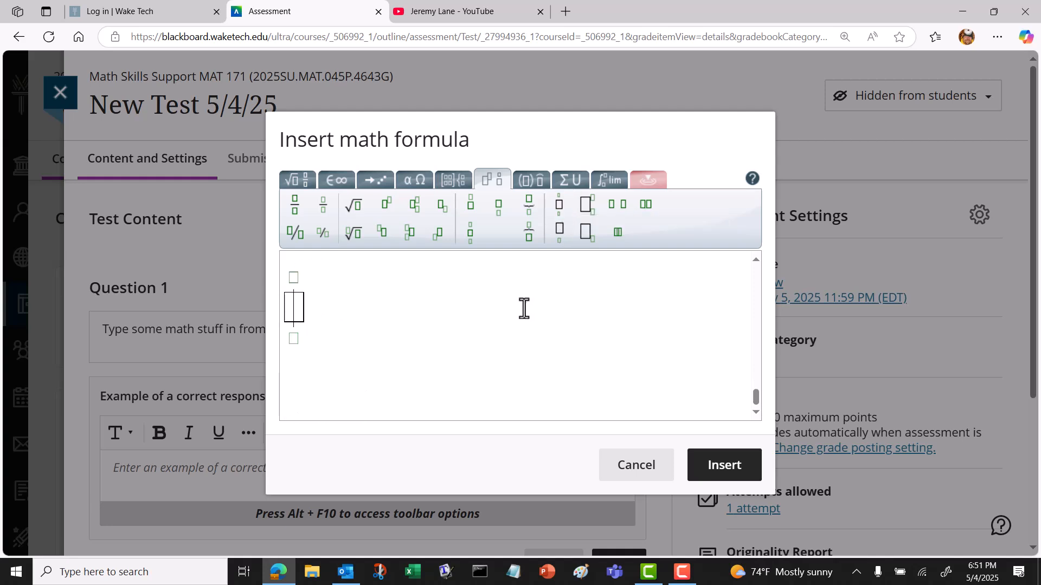
scroll(524, 308, "up", 1)
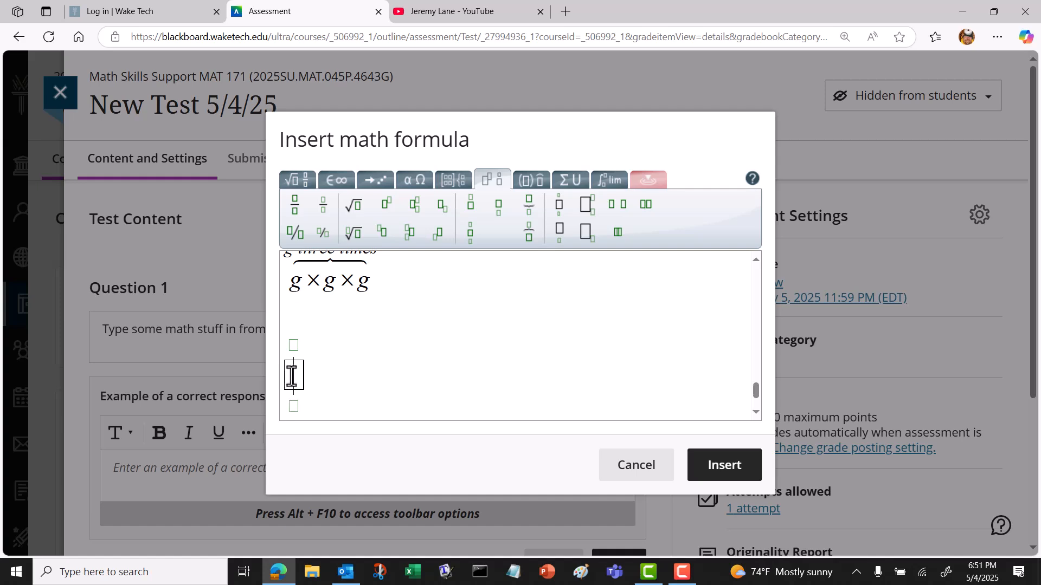
type("type")
key("BackSpace")
key("BackSpace")
key("BackSpace")
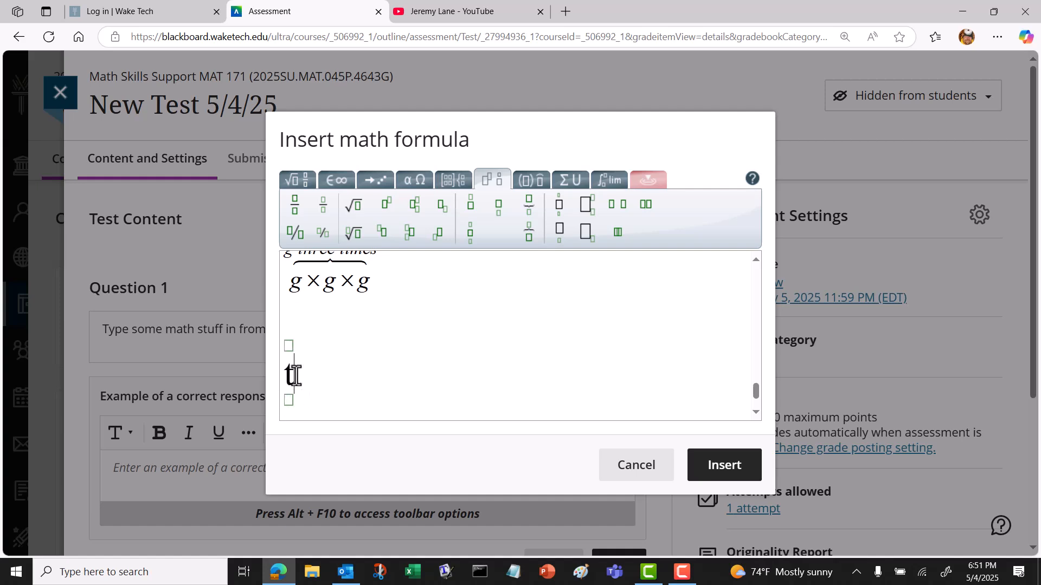
type("ype something")
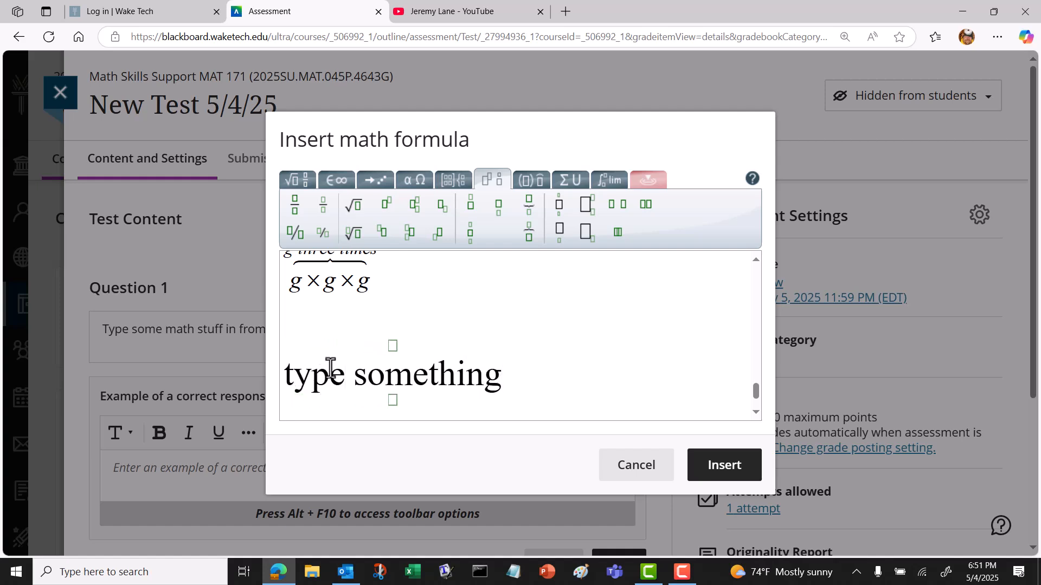
Step: Enter the word above as the over script and the word below as the under script of "type something"
left_click(392, 352)
type("above")
left_click(385, 400)
type("below")
key("BackSpace")
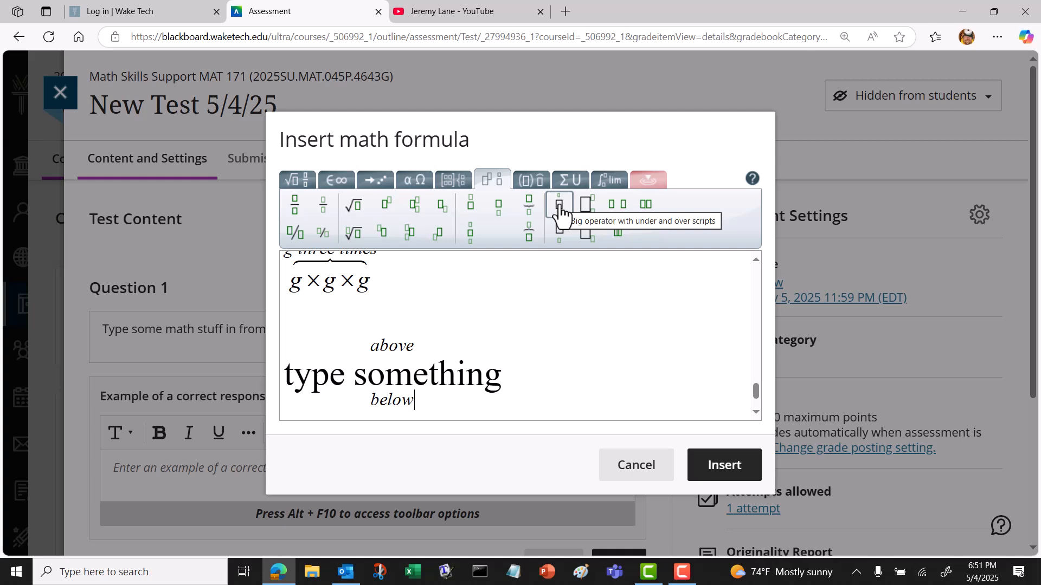
left_click(528, 385)
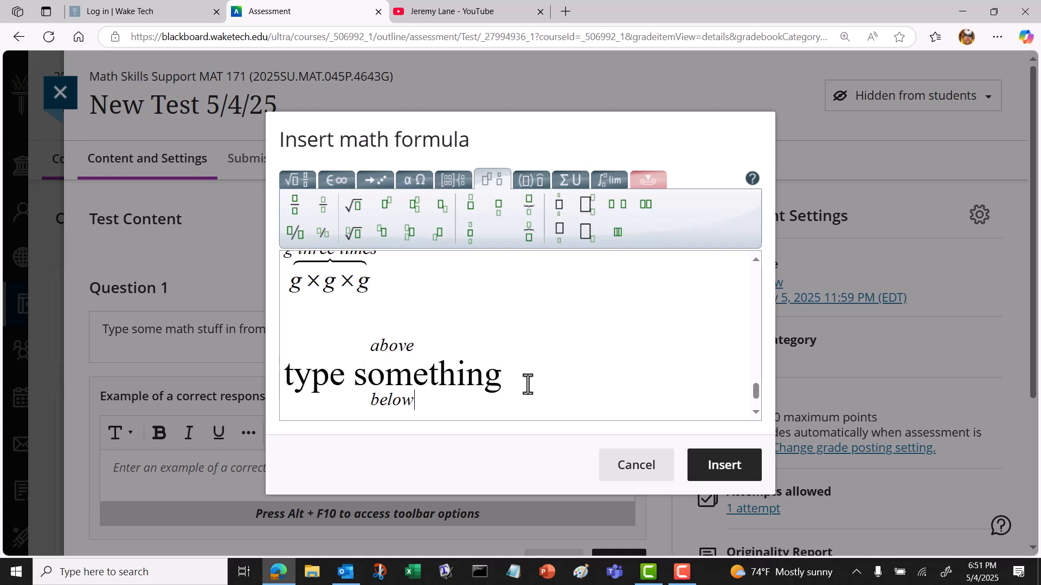
Step: On a new line, insert a big operator with only an under script and enter "type something" as its base
key("Return")
key("Return")
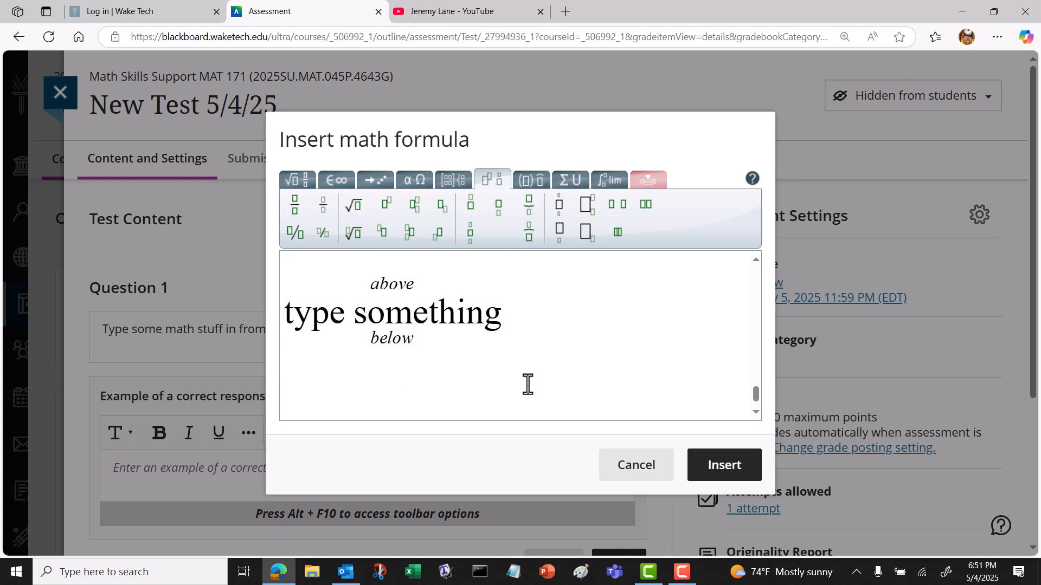
left_click(560, 232)
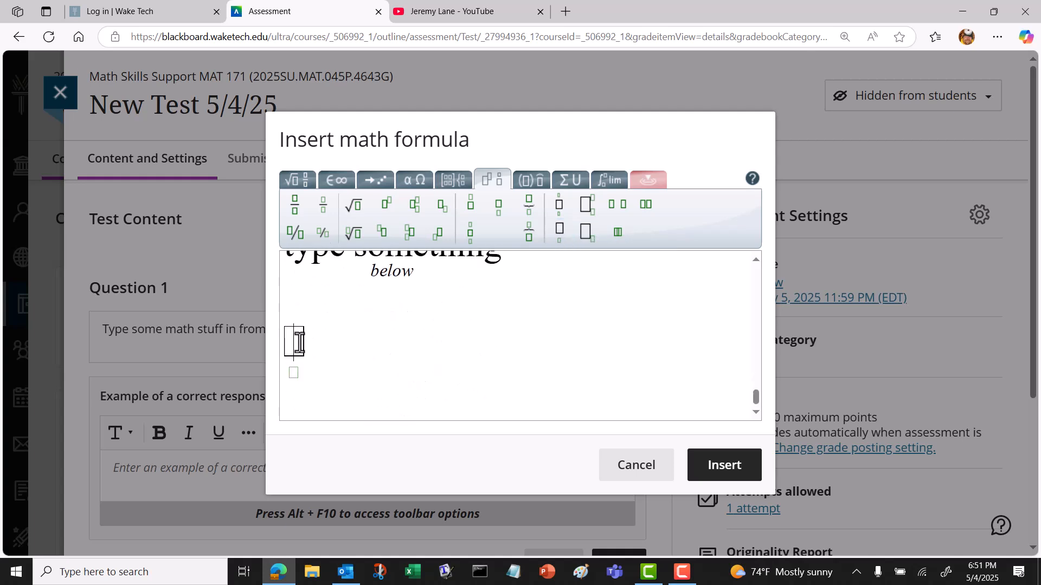
type("type")
key("BackSpace")
key("BackSpace")
key("BackSpace")
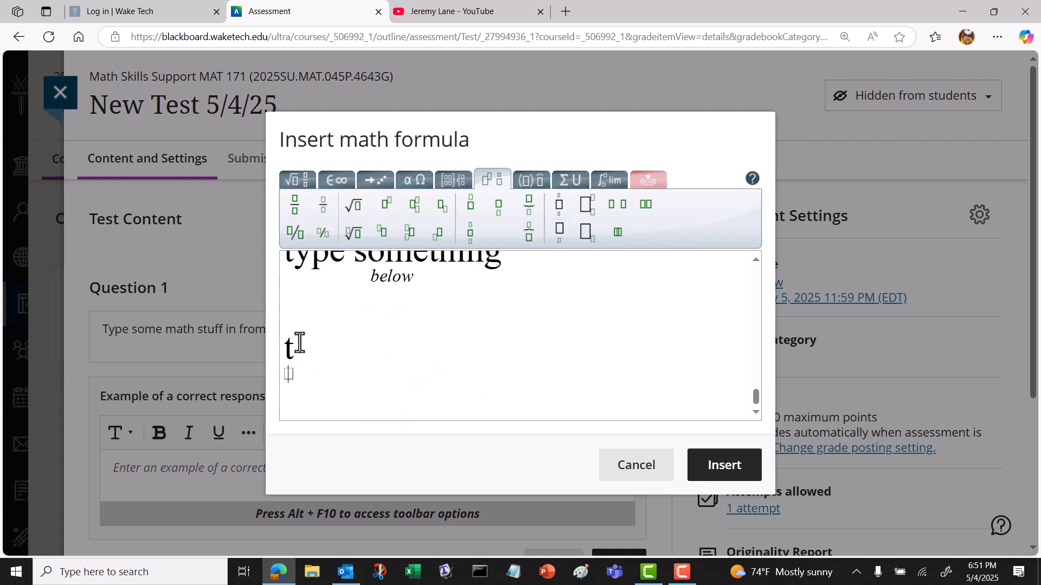
type("ype something")
Step: Enter the word below as the under script of the second "type something" and add a new line
left_click(394, 374)
type("blow")
key("BackSpace")
key("BackSpace")
key("BackSpace")
type("elow")
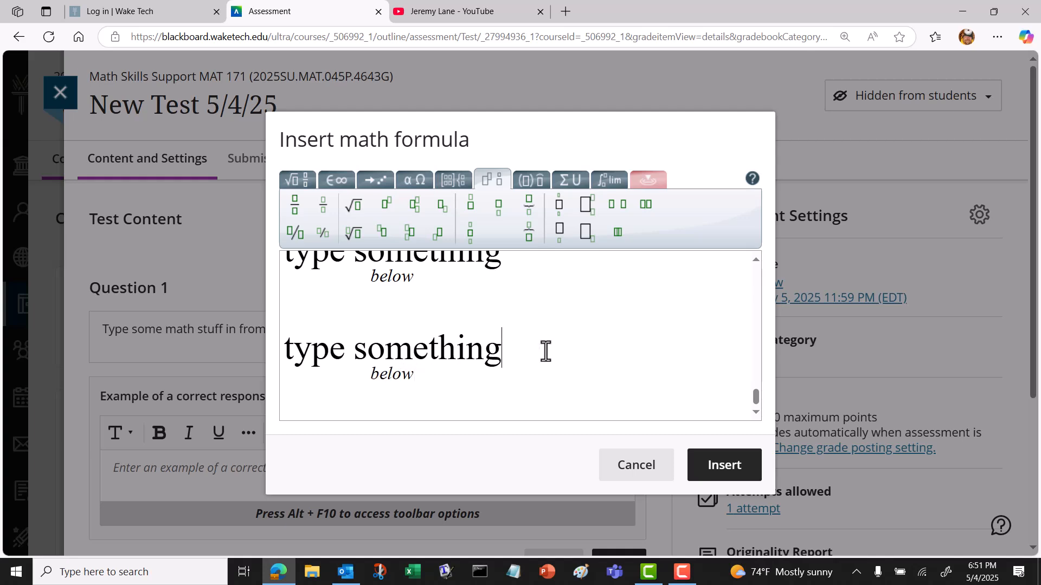
key("Return")
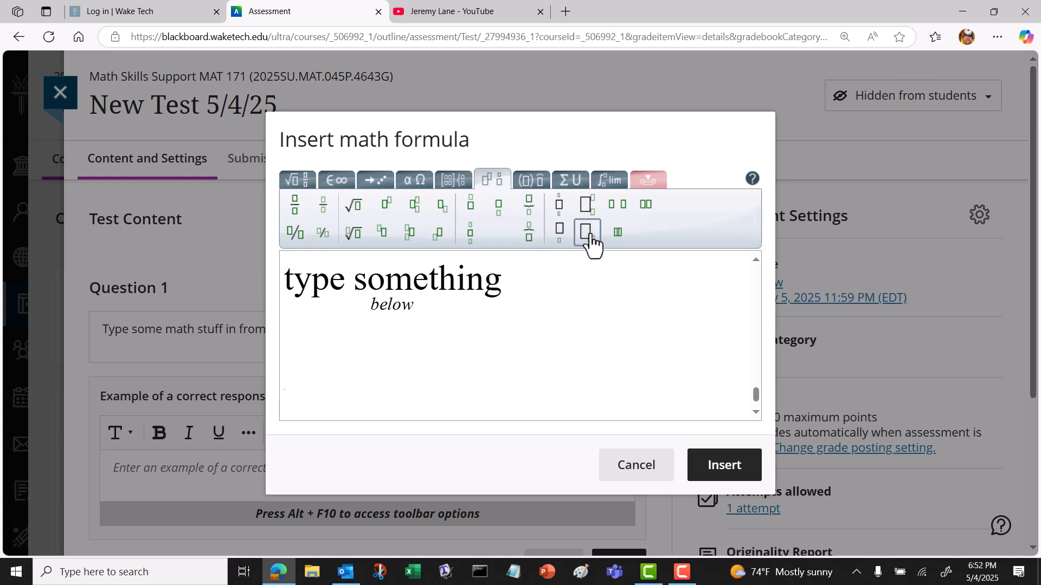
left_click(589, 205)
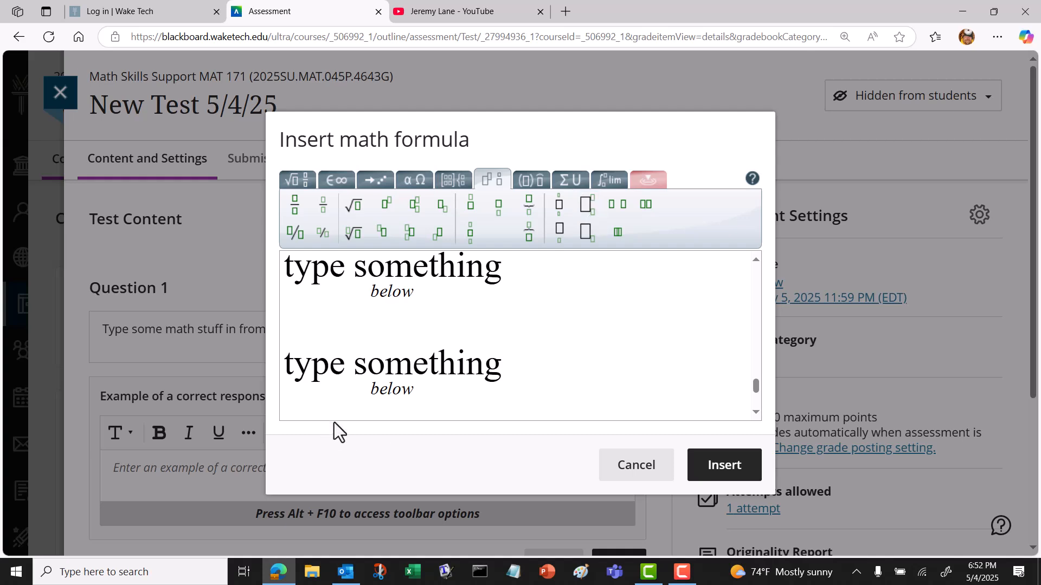
left_click(292, 354)
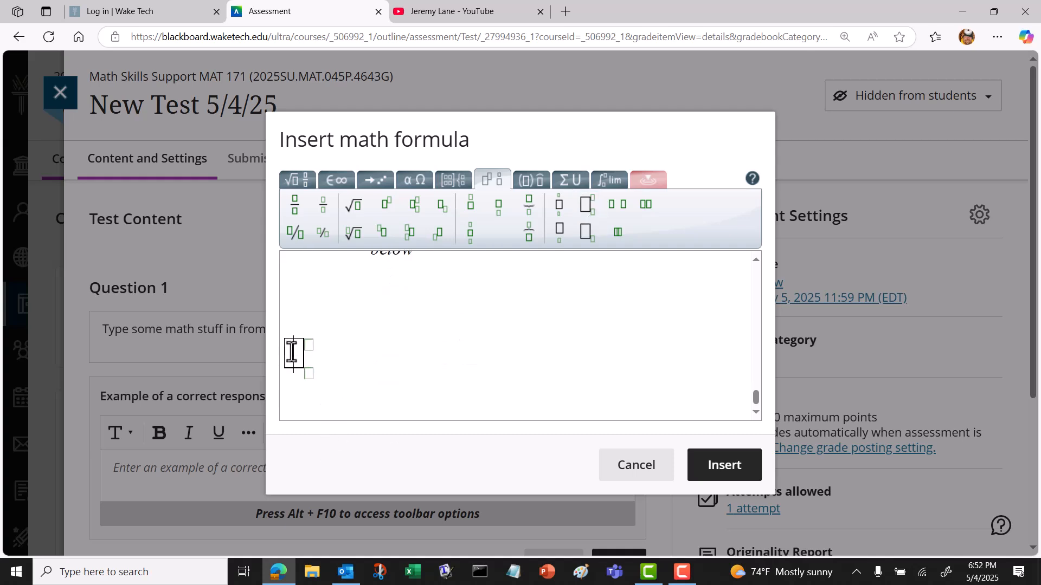
type("type")
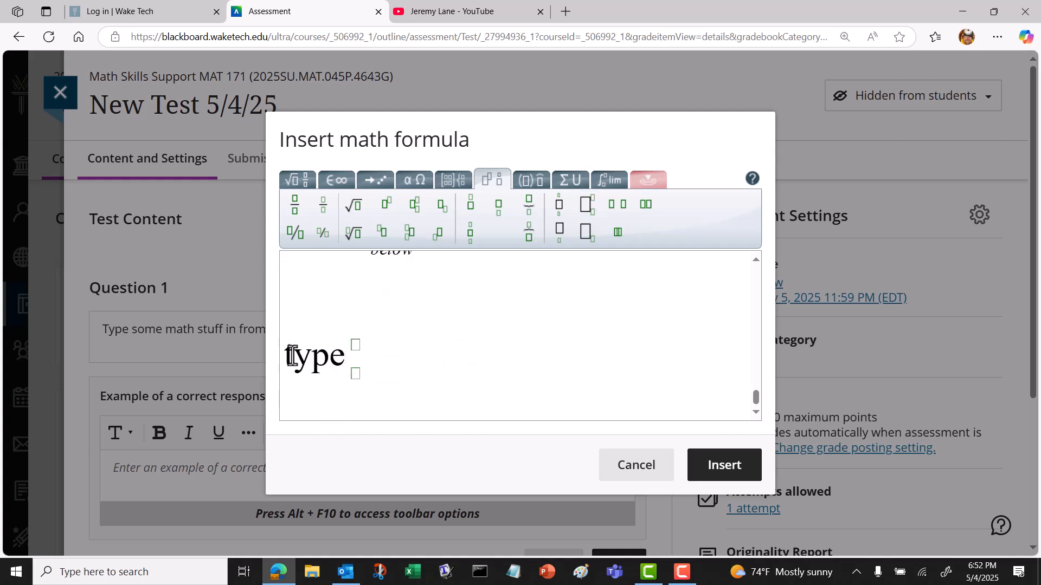
type(" someting")
key("Left")
key("Left")
key("Left")
type("h")
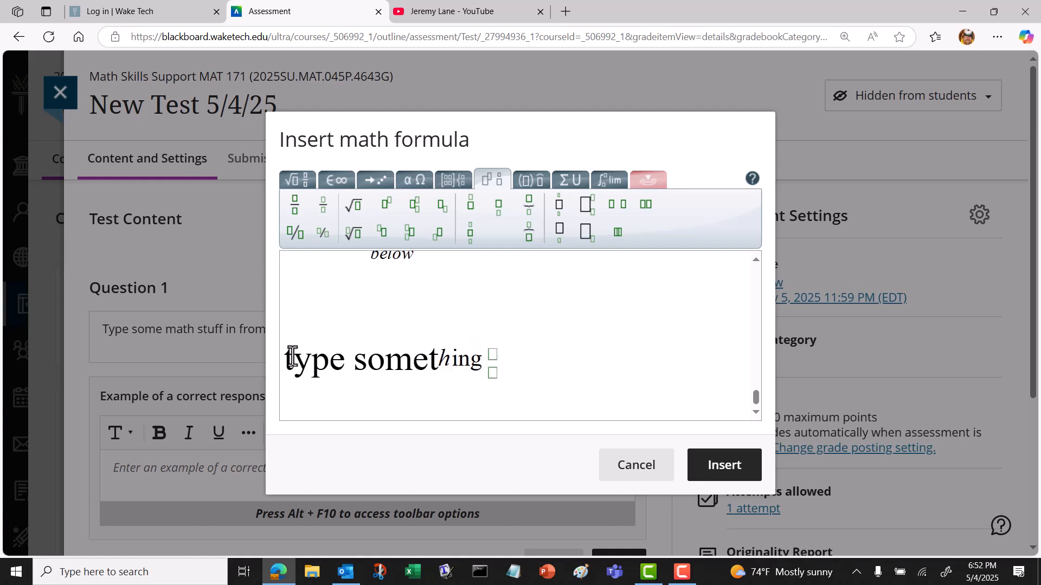
key("BackSpace")
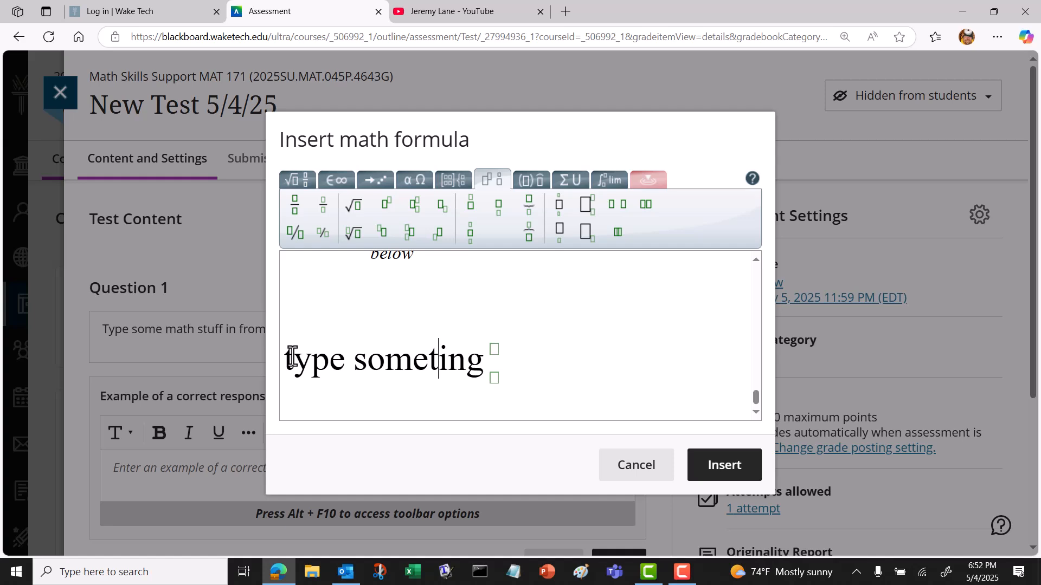
type("h")
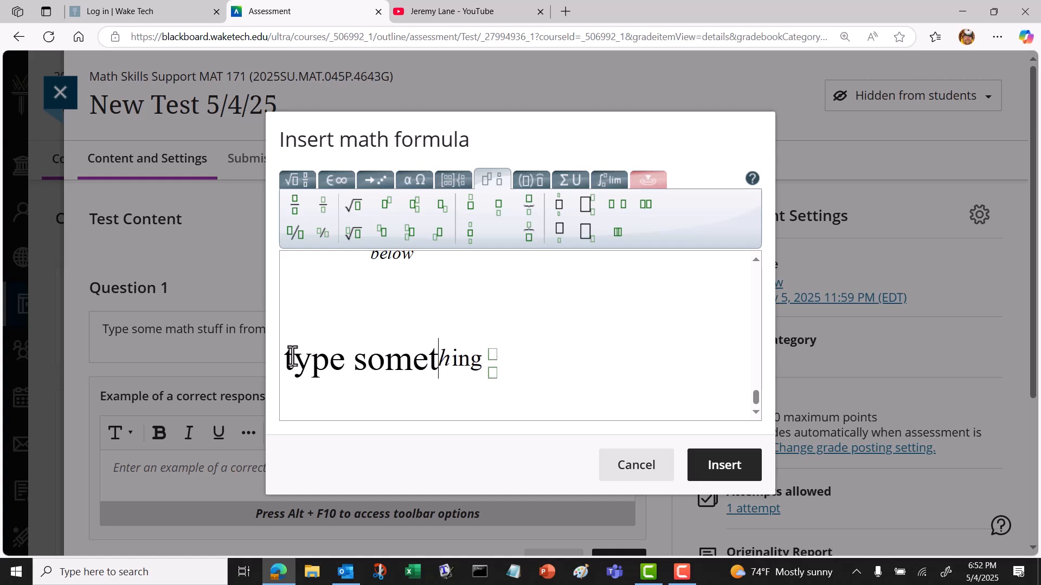
type("h")
key("Left")
key("BackSpace")
key("Delete")
key("Delete")
key("Delete")
key("Delete")
key("Delete")
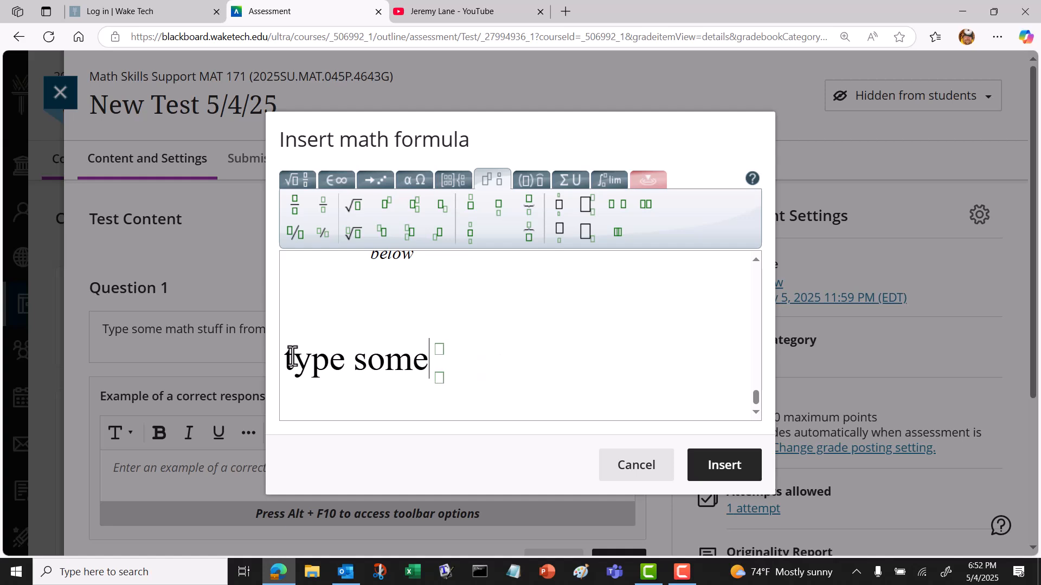
type("t")
key("BackSpace")
type("e")
key("BackSpace")
left_click(398, 365)
left_click(407, 365)
left_click(422, 365)
key("BackSpace")
key("BackSpace")
key("BackSpace")
key("BackSpace")
key("BackSpace")
key("BackSpace")
key("BackSpace")
key("BackSpace")
key("BackSpace")
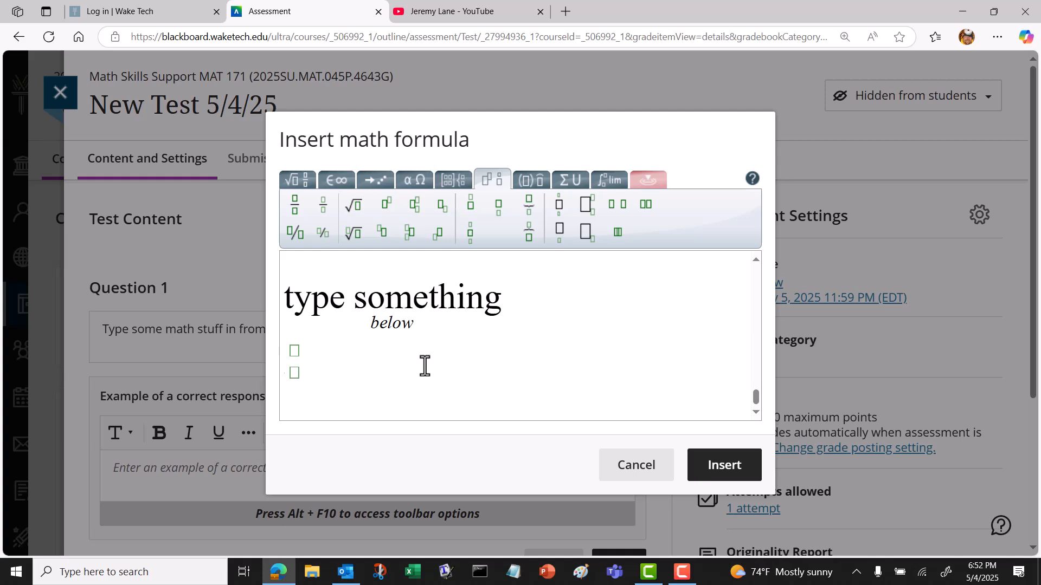
key("Down")
key("Down")
key("Up")
key("Down")
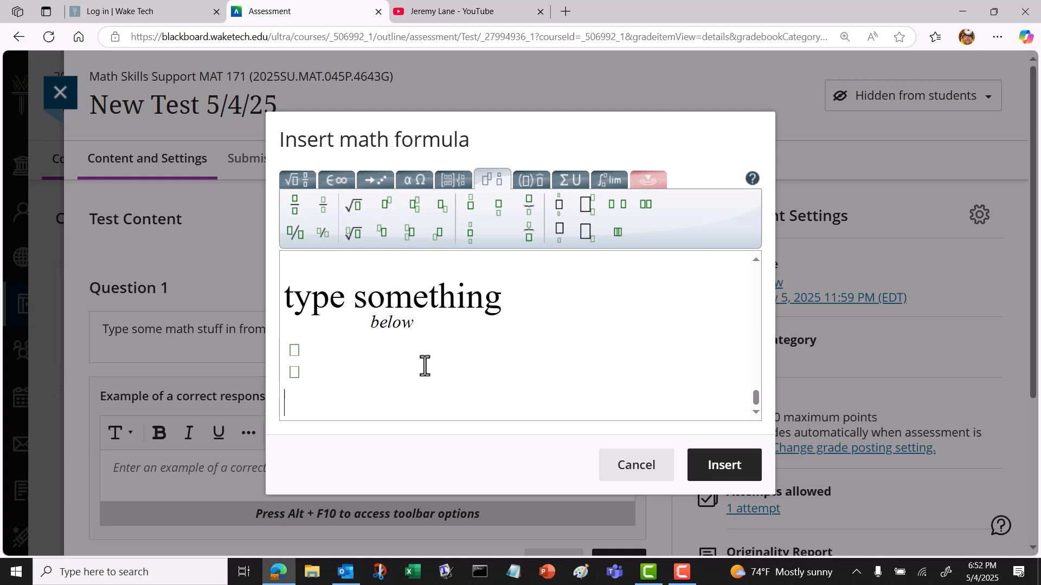
key("Up")
key("BackSpace")
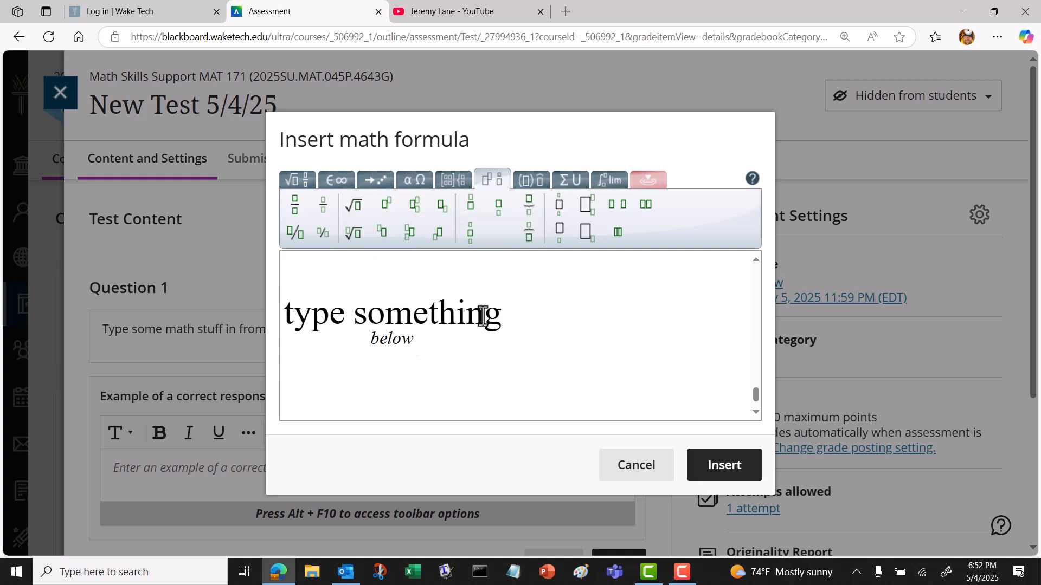
Step: On the new line, insert a big operator with subscript and superscript, entering "subscript" as the subscript and "type something" as the base
left_click(585, 204)
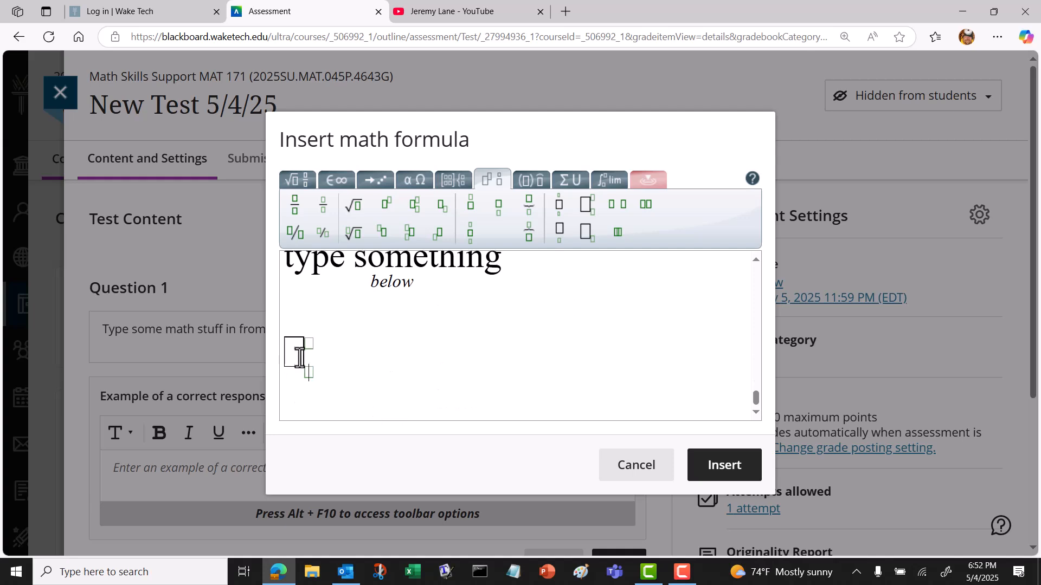
type("subscript")
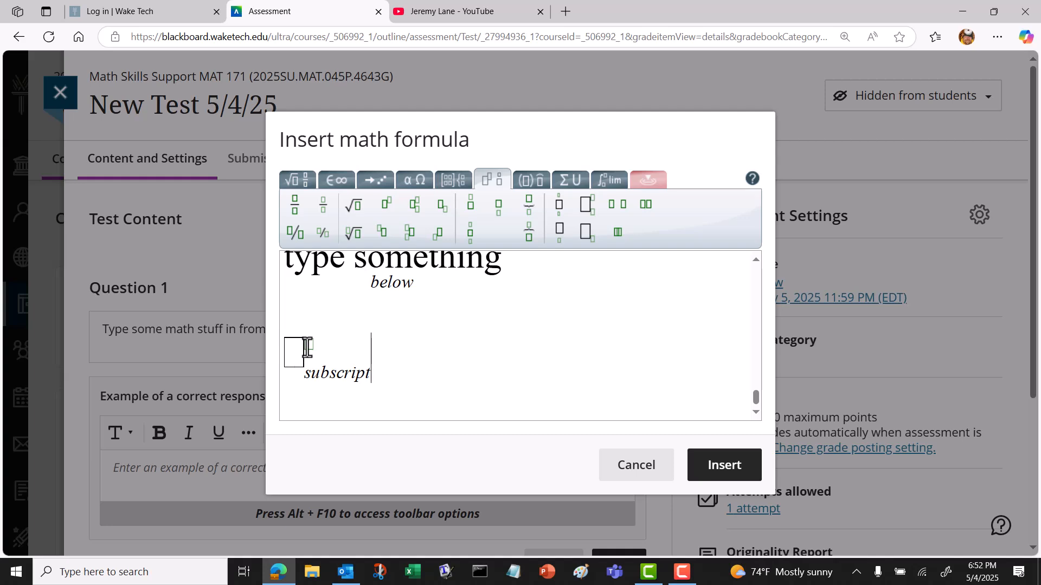
left_click(291, 353)
type("type som")
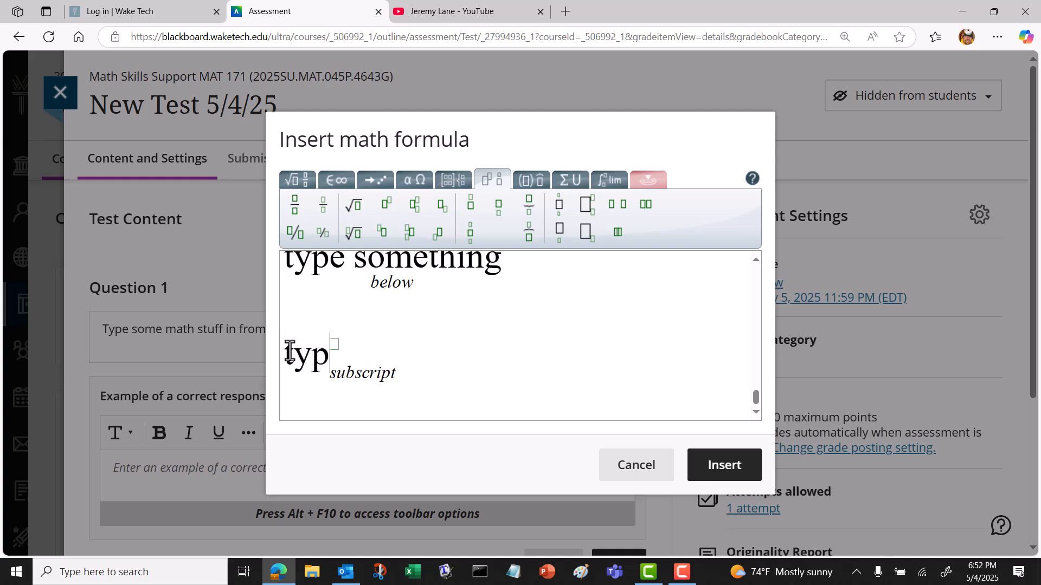
type("ething")
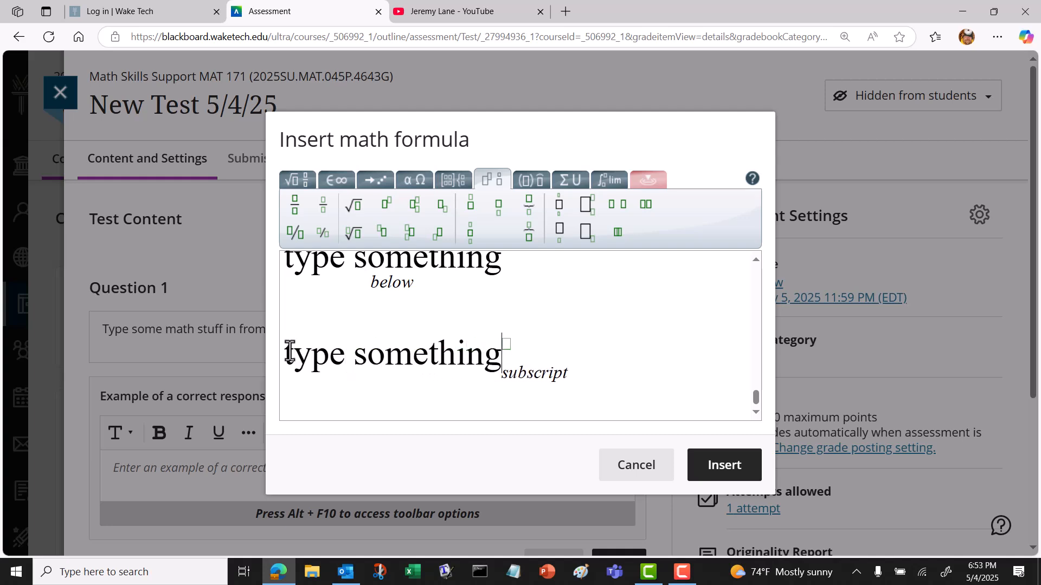
Step: Enter the word superscript as the superscript of this "type something" expression and add a new line
key("Left")
key("Right")
key("Right")
type("superscript")
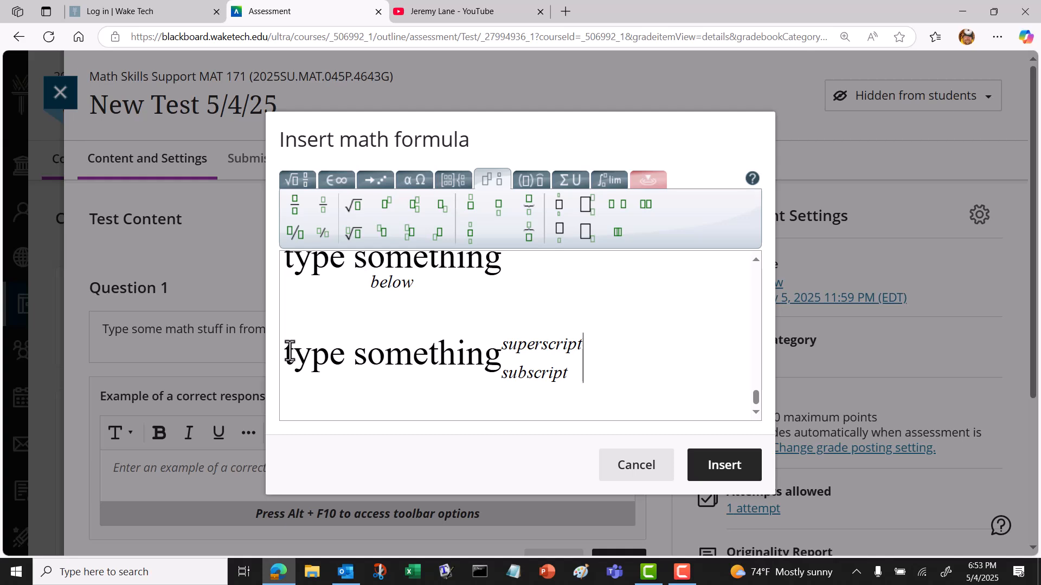
key("Return")
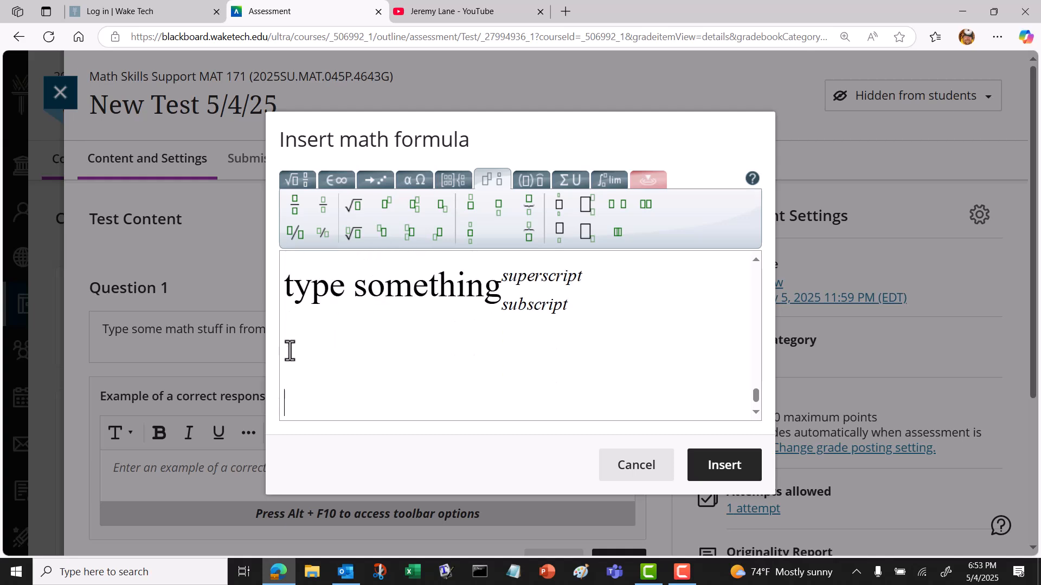
Step: Insert a big operator with only a subscript, using "type something else" as base and "subscripts" as subscript, and start a fresh line below
left_click(586, 234)
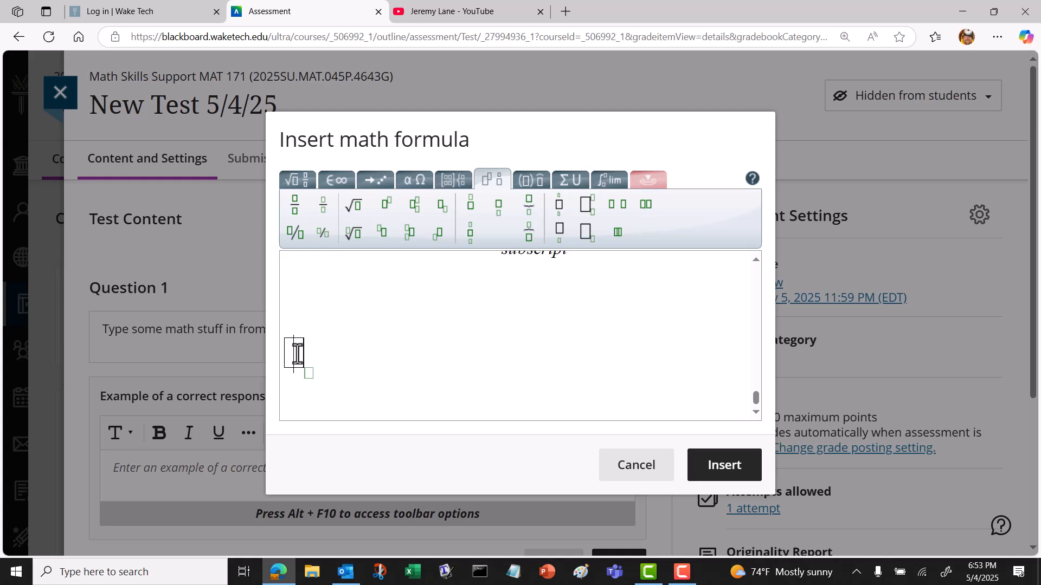
type("type so")
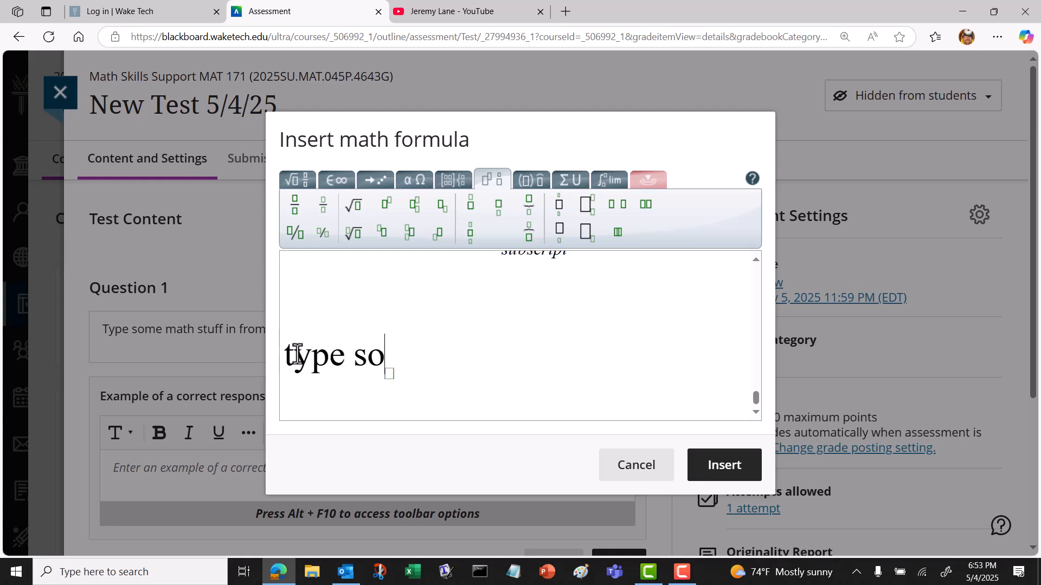
type("mething ")
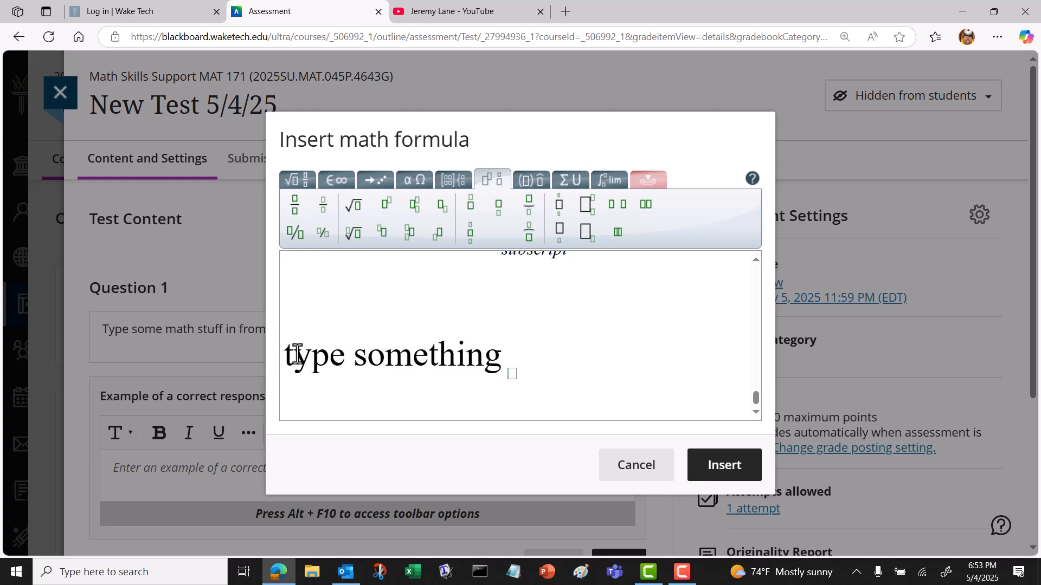
type("else")
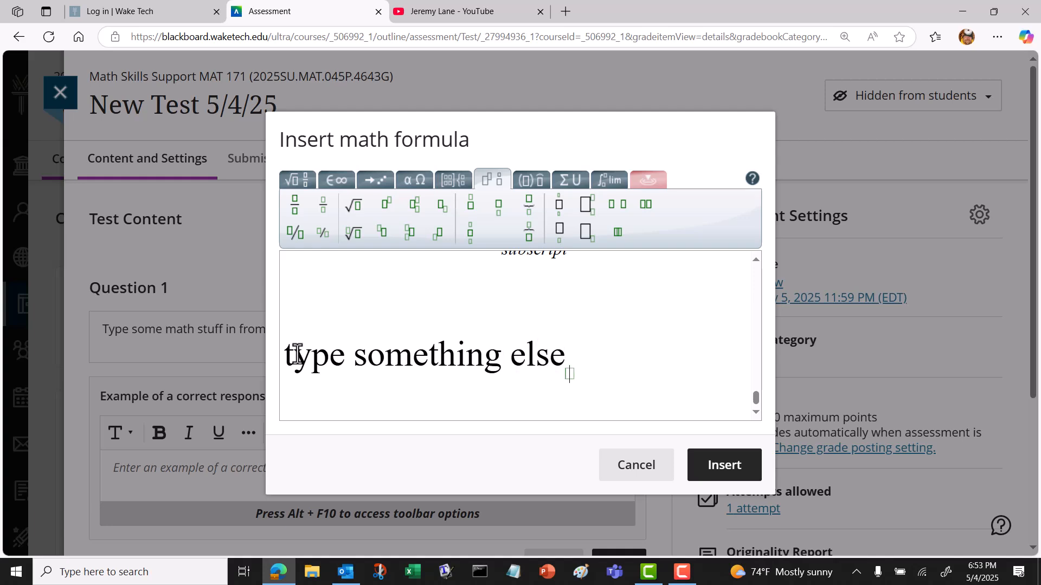
type("subscripts")
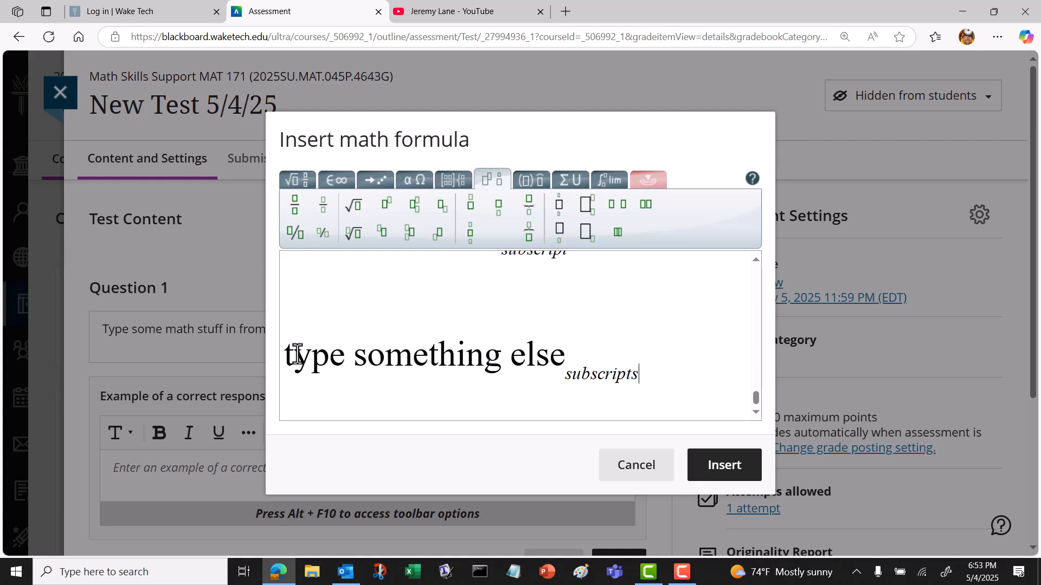
key("Return")
key("Return")
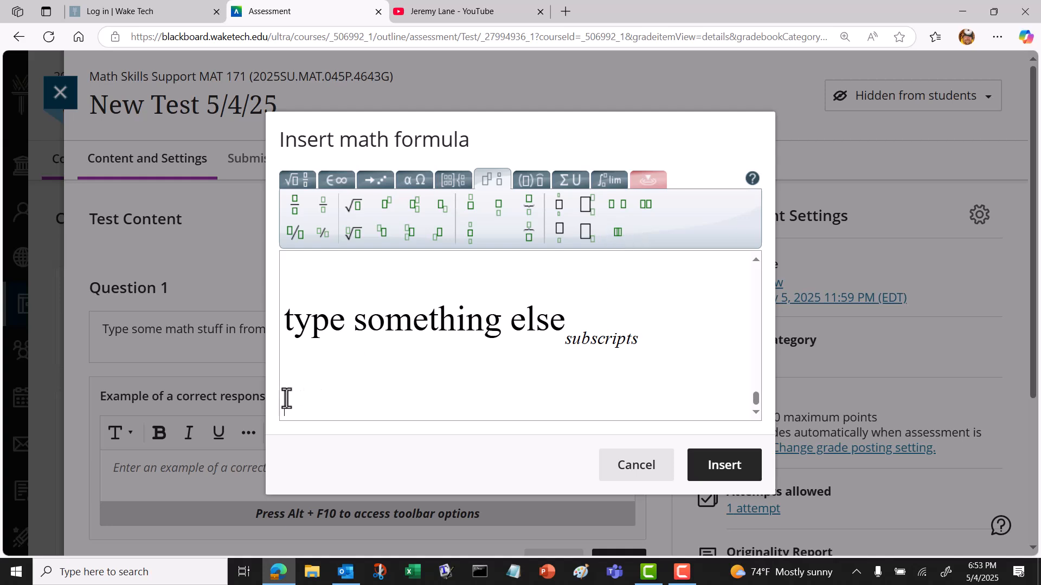
Step: Enter 12345 without spacing, and on the following line enter the digits 1 to 5 separated by regular spaces
type("12345")
key("Return")
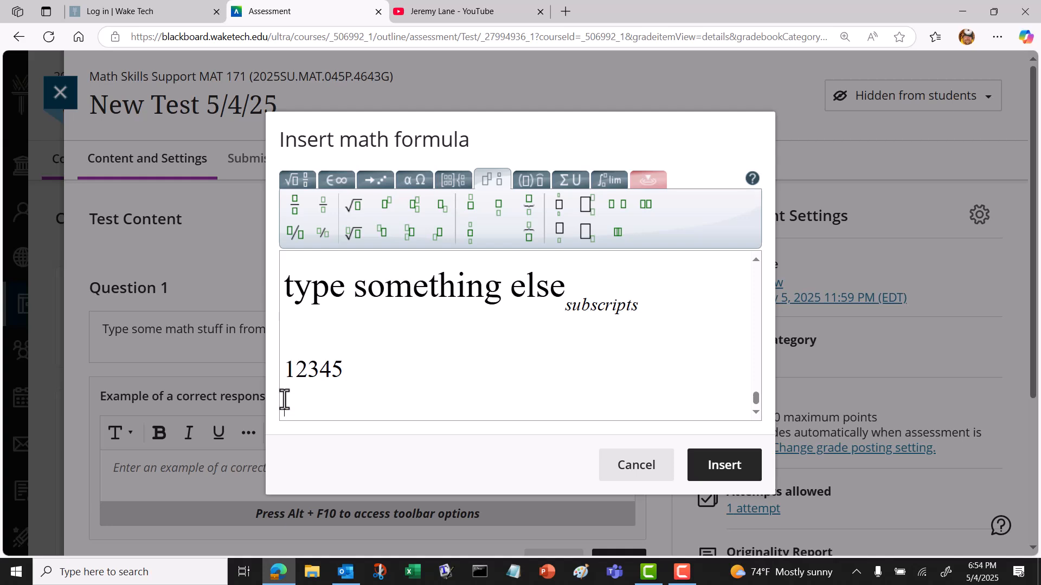
type("1")
left_click(619, 213)
type("2")
left_click(619, 213)
type("3 4")
left_click(618, 213)
type("5")
key("Return")
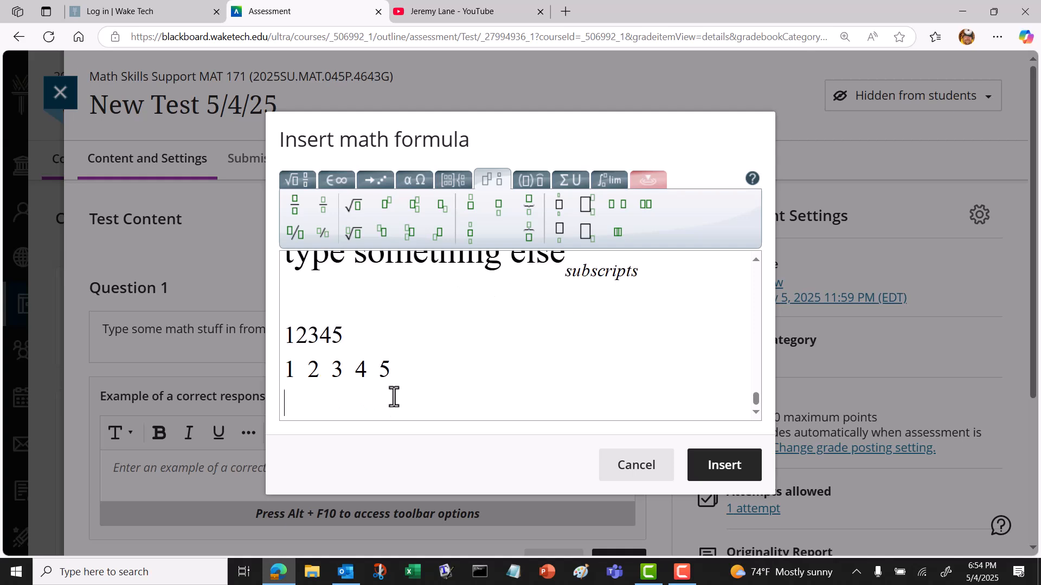
Step: Enter the digits 1 to 5 separated by thinner spaces on the third number line and add a new line
type("1")
left_click(645, 205)
type("2")
left_click(651, 214)
type("3")
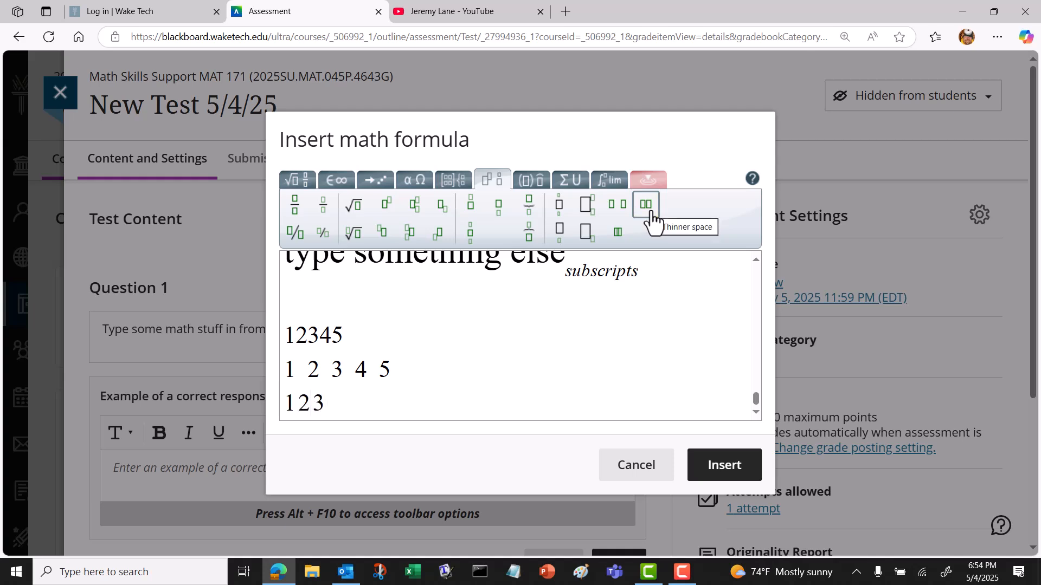
left_click(650, 214)
type("4")
left_click(651, 214)
type("5")
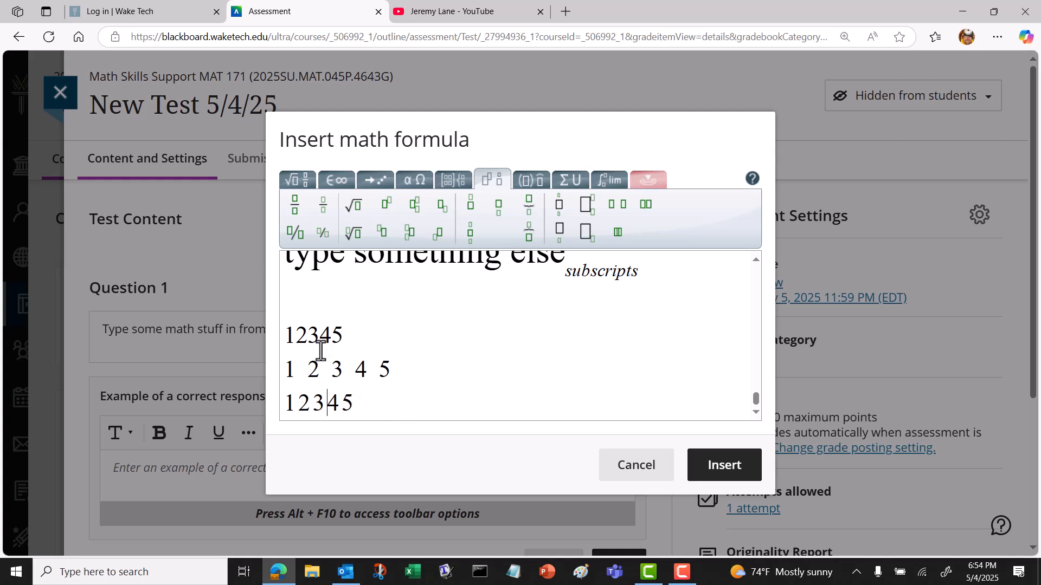
left_click(336, 329)
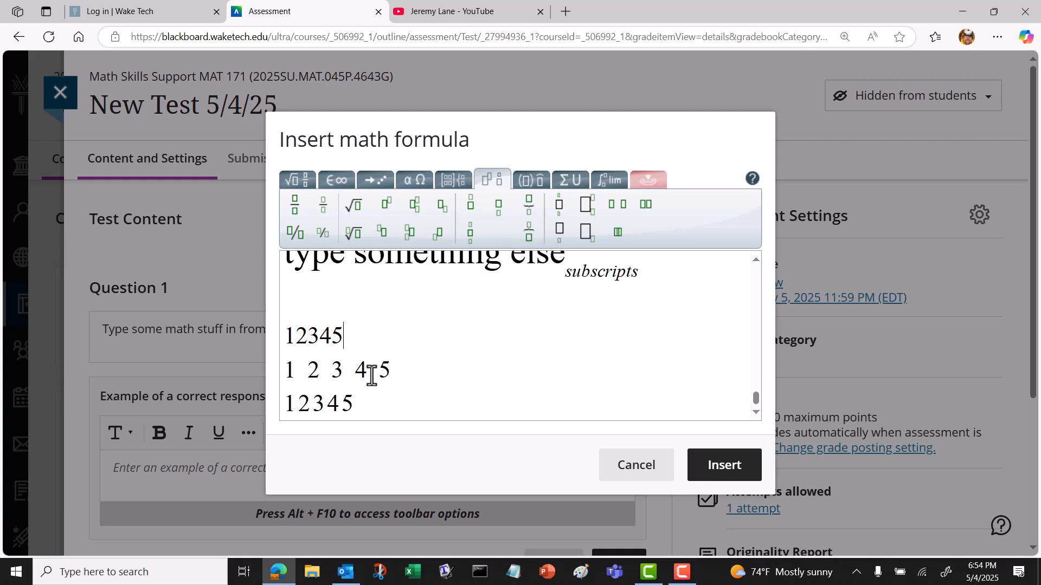
left_click(357, 410)
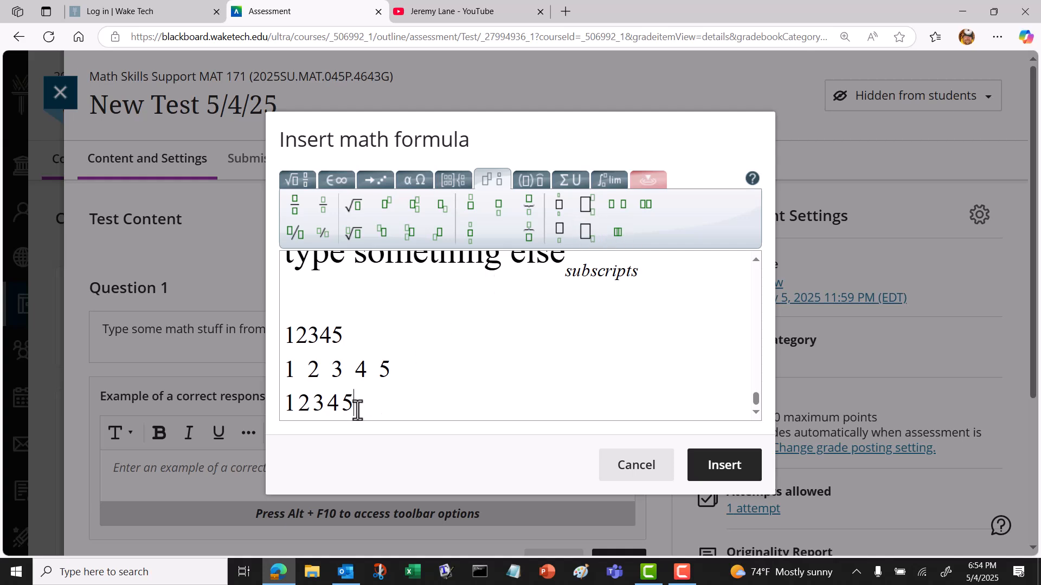
key("Return")
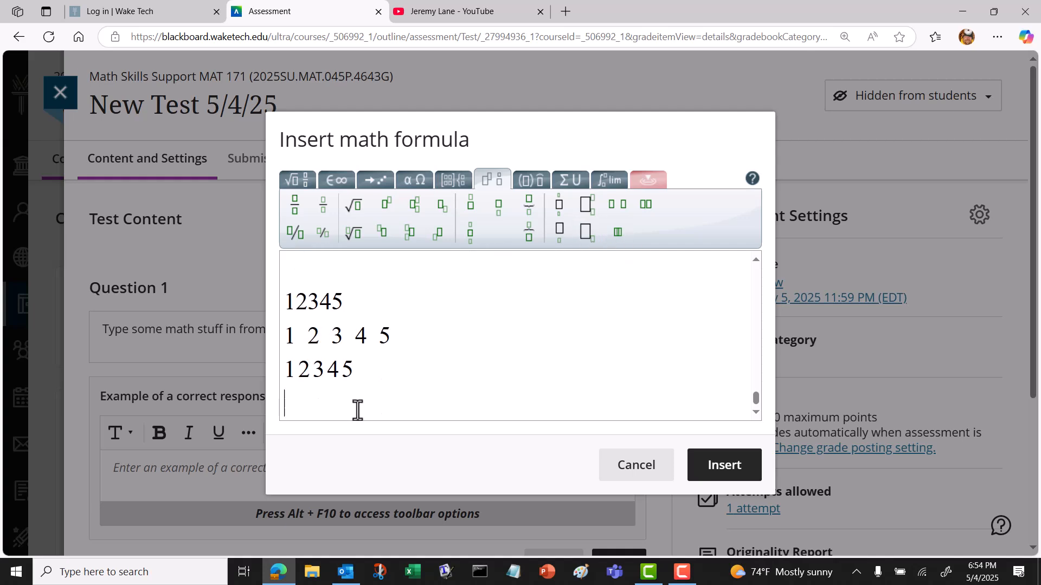
Step: On a fourth number line, enter 12345 with negative spaces between 1 and 2 and between 4 and 5, and add a new line
left_click(624, 236)
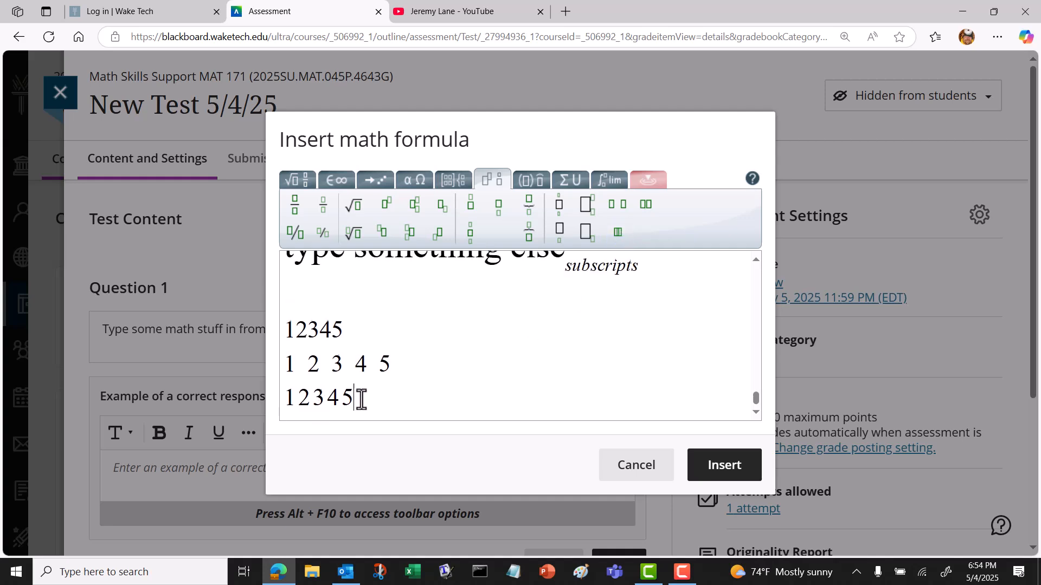
key("Return")
type("1")
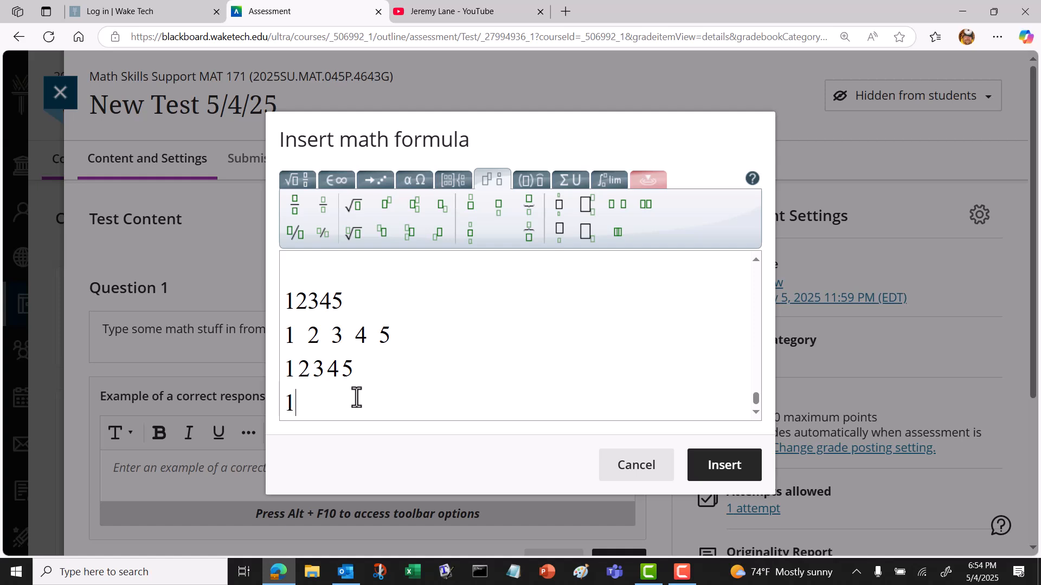
left_click(618, 232)
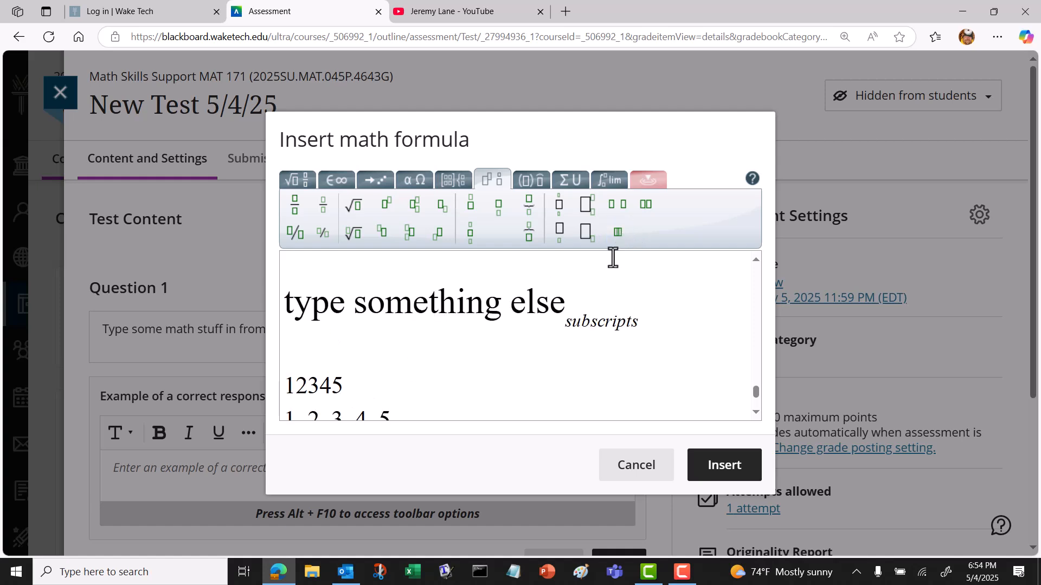
scroll(542, 349, "down", 3)
type("2")
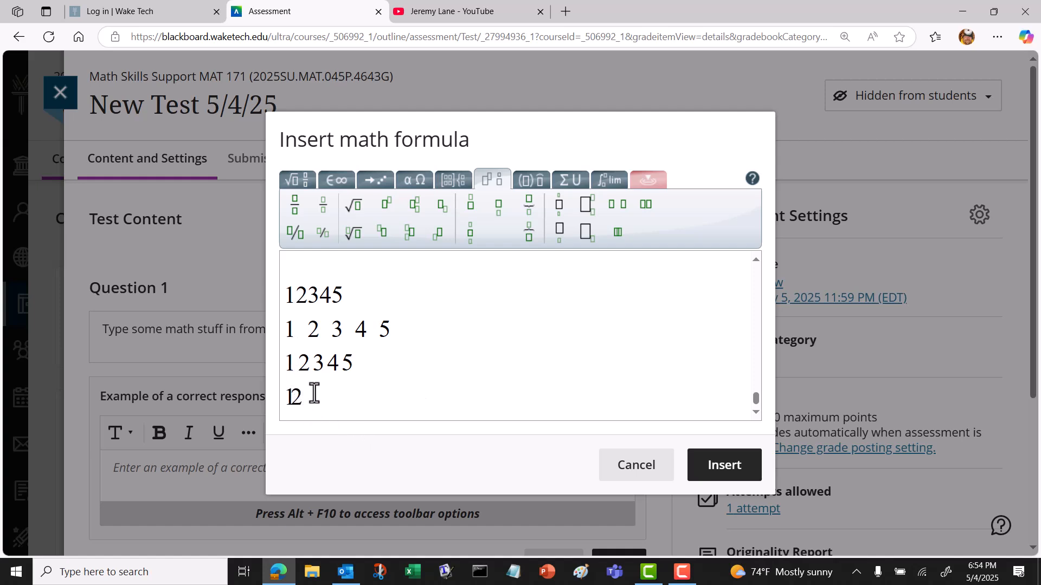
type("345")
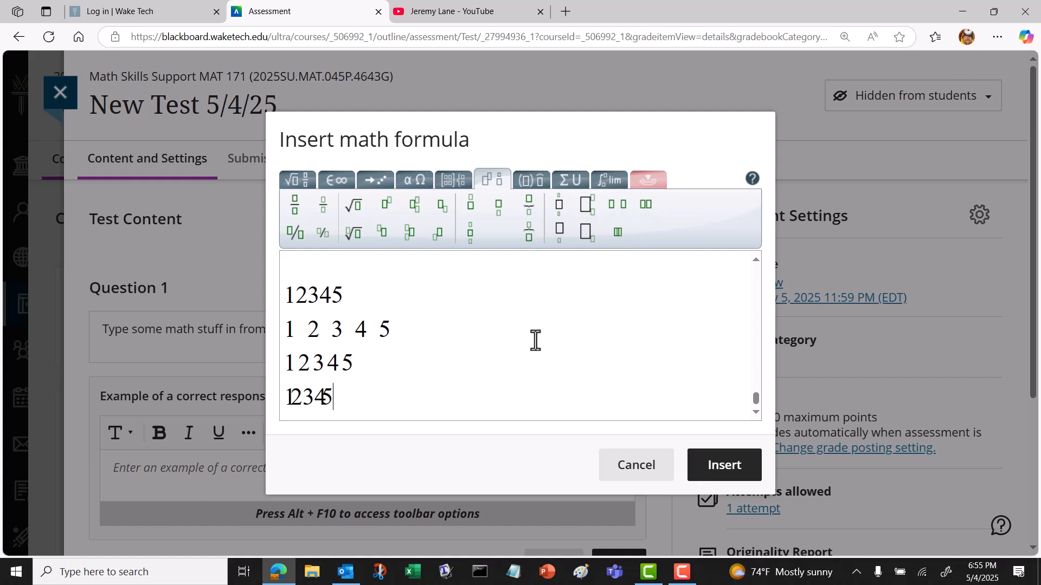
key("Return")
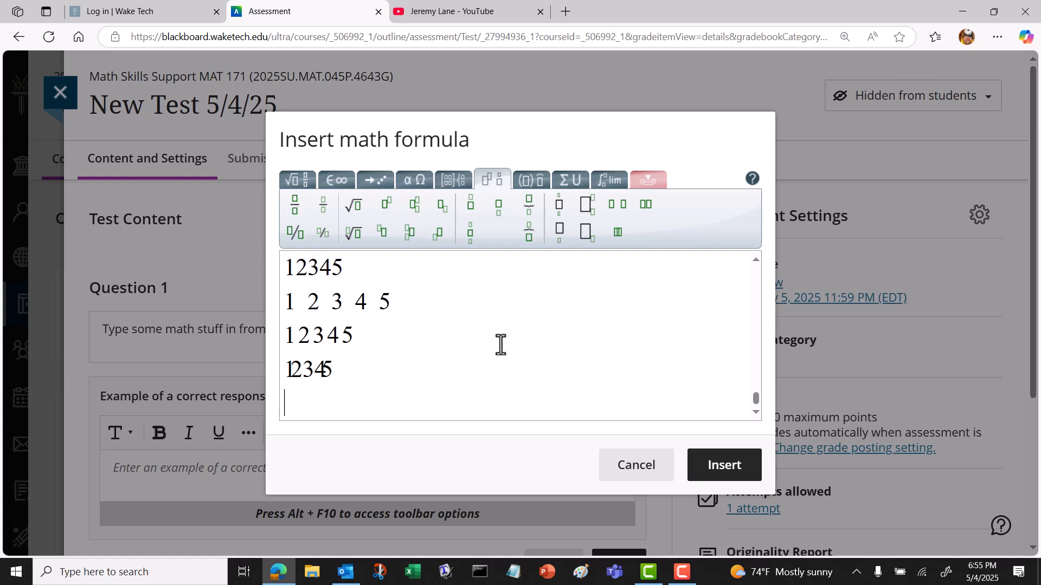